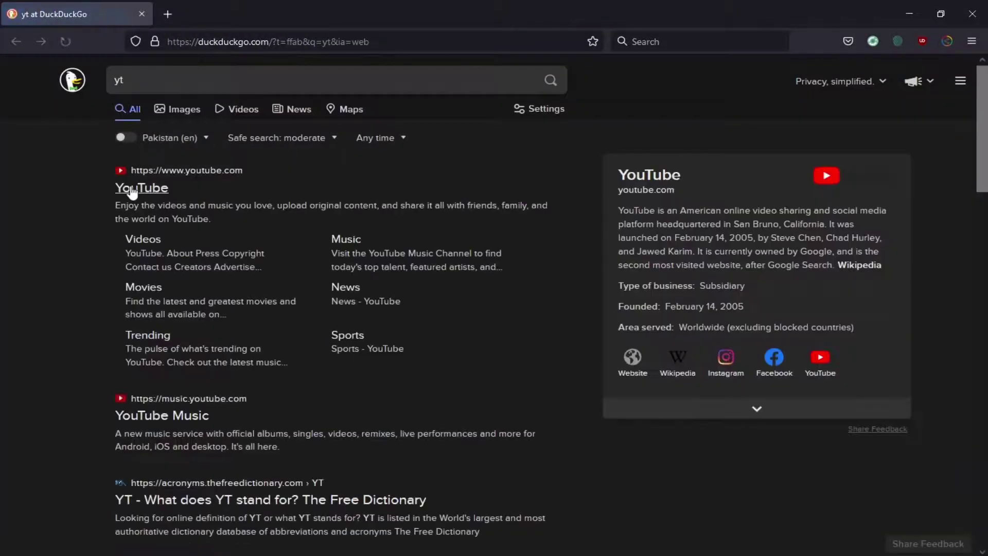
# Step: Open the YouTube result from the search results page
pyautogui.click(132, 190)
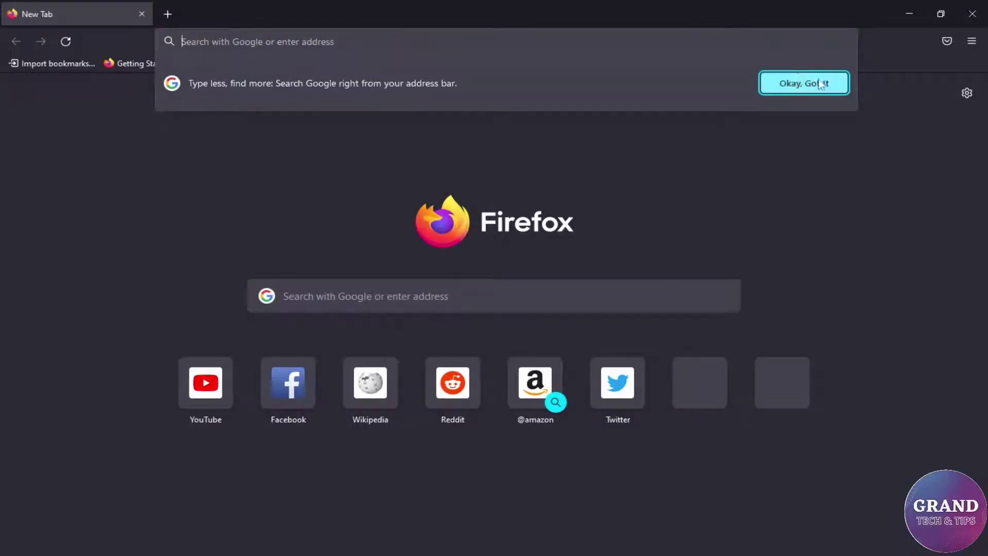
# Step: Make Firefox ask before installing updates and turn off the background update service
pyautogui.click(817, 83)
pyautogui.click(971, 41)
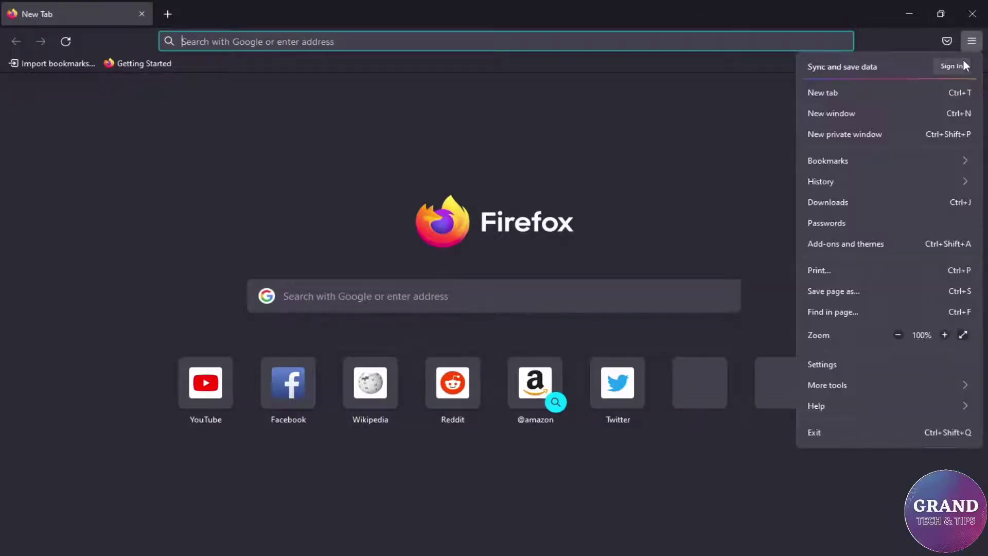
pyautogui.click(833, 364)
pyautogui.scroll(-5, 442, 349)
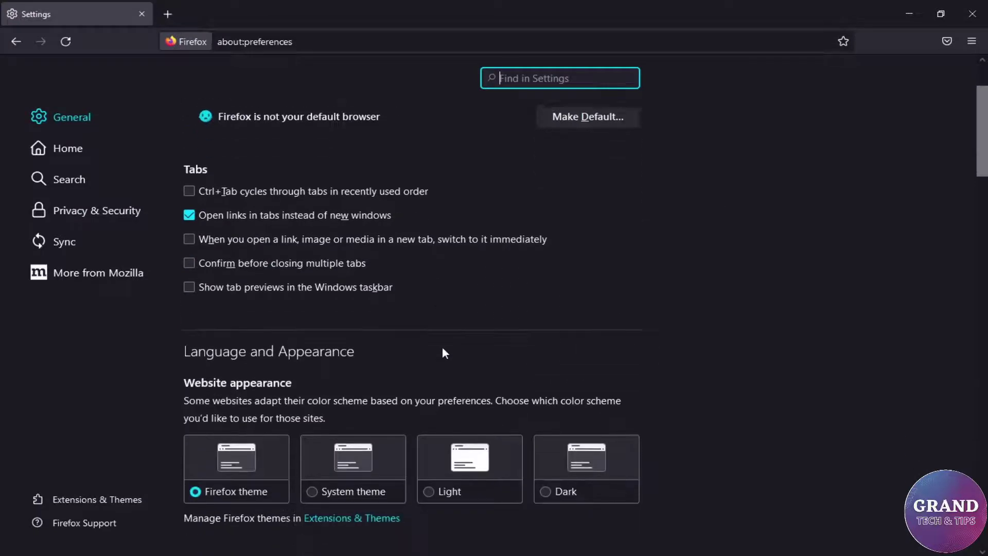
pyautogui.scroll(-20, 443, 349)
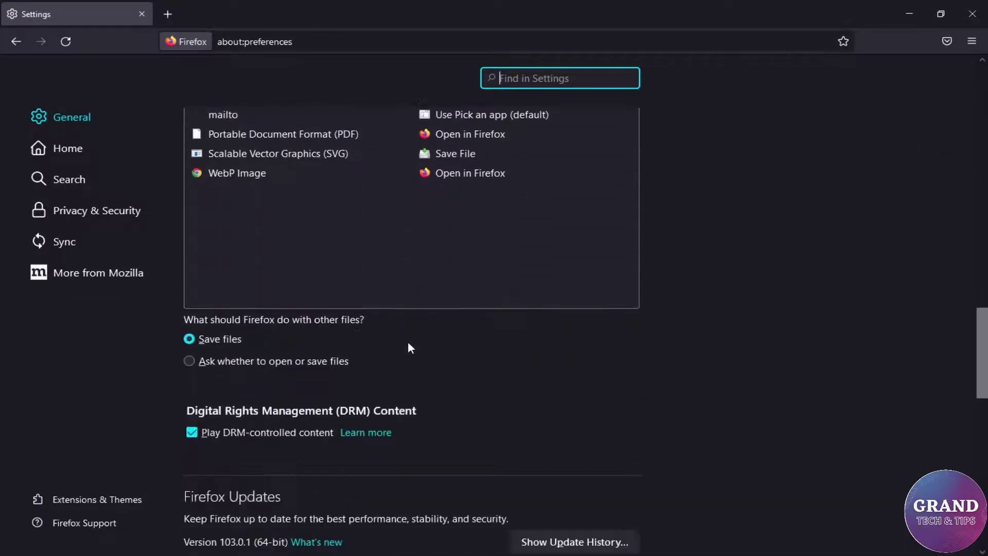
pyautogui.click(210, 346)
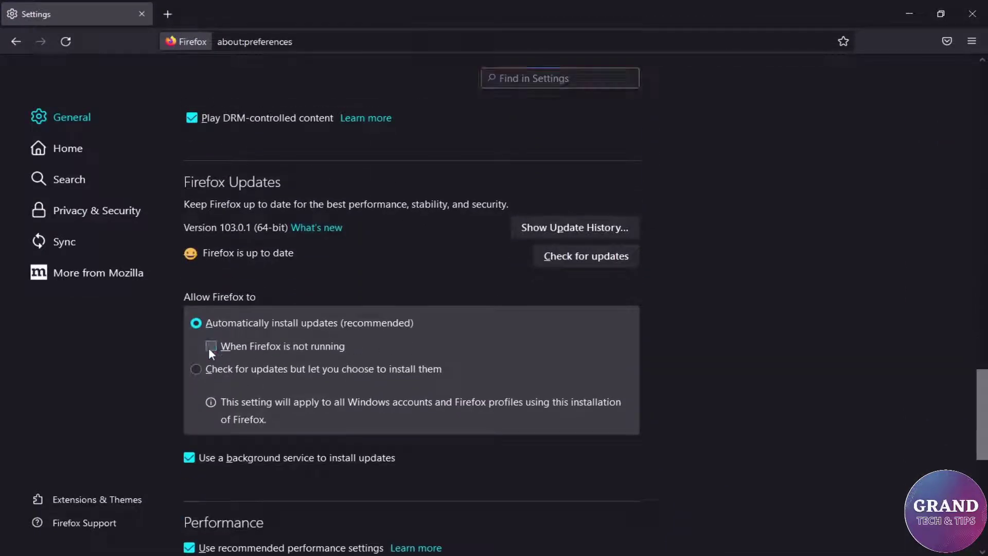
pyautogui.click(195, 370)
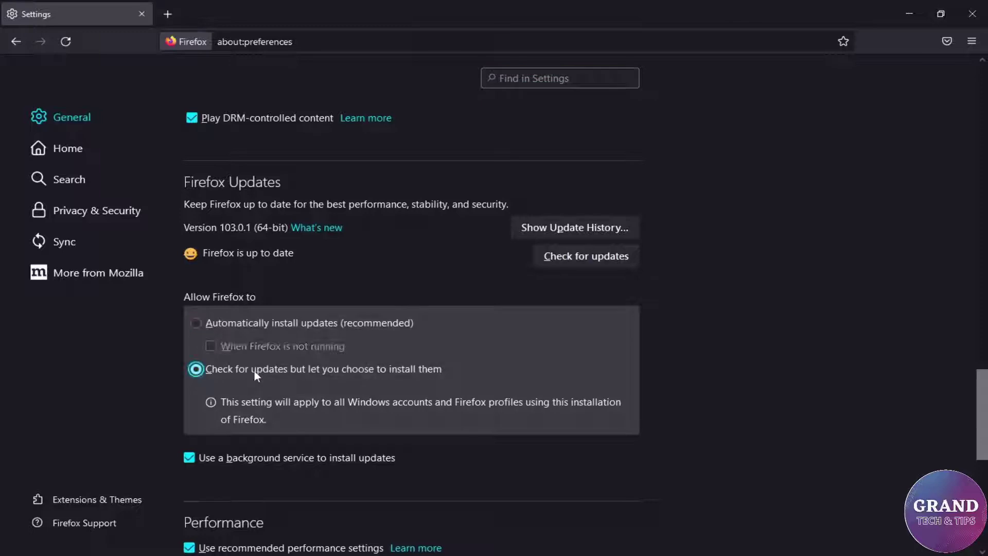
pyautogui.click(190, 457)
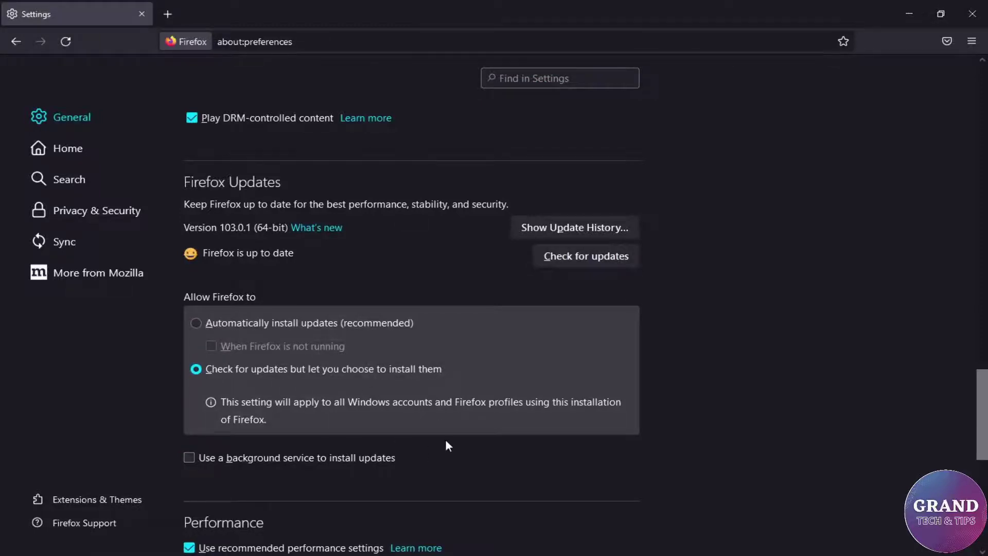
# Step: Hide Shortcuts on Firefox Home and make new tabs open as a Blank Page
pyautogui.scroll(-5, 445, 439)
pyautogui.scroll(-3, 446, 440)
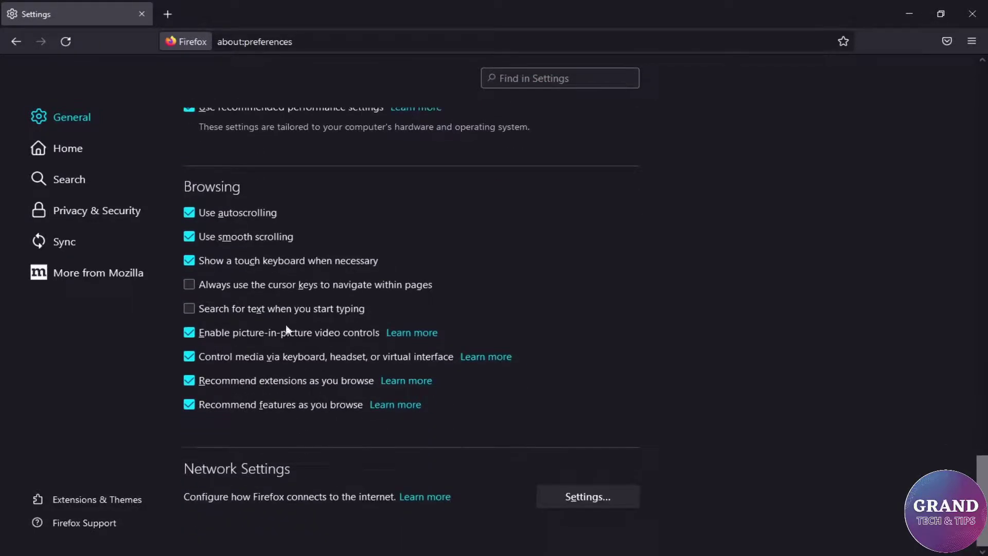
pyautogui.click(72, 152)
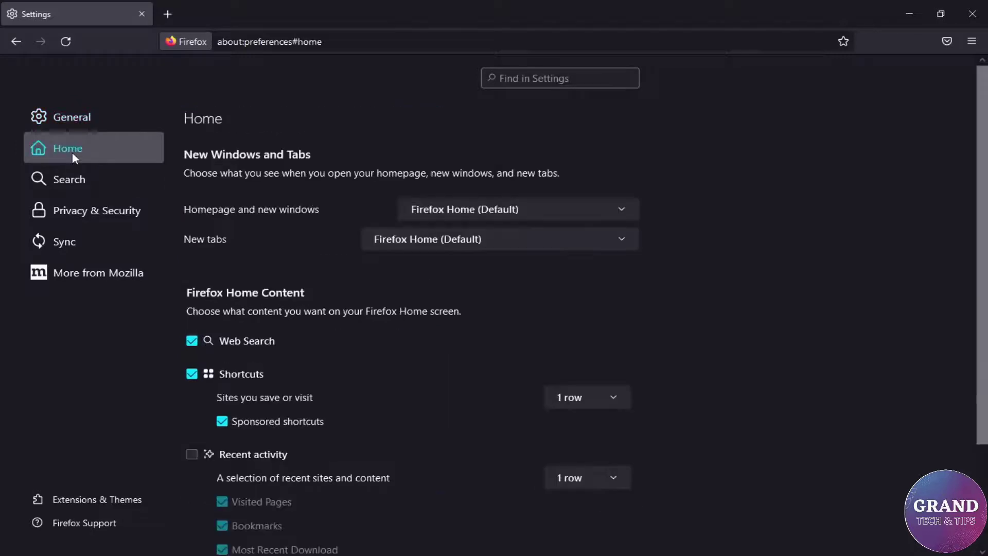
pyautogui.click(192, 374)
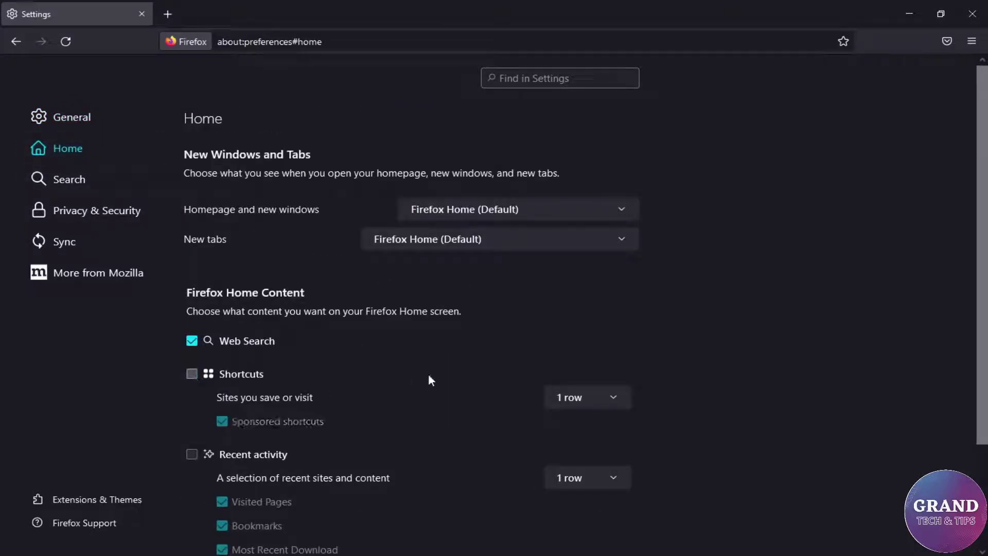
pyautogui.click(568, 244)
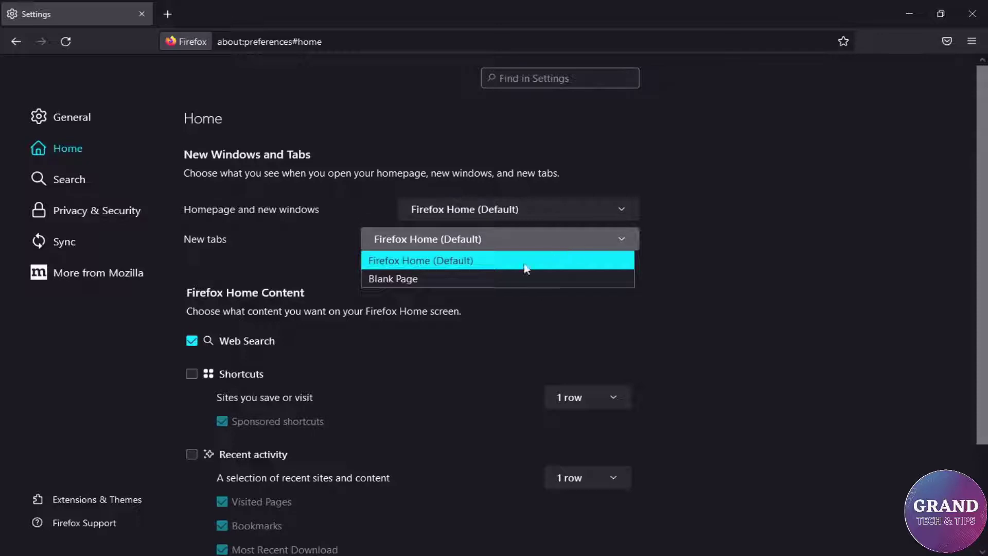
pyautogui.click(451, 278)
pyautogui.scroll(-3, 482, 316)
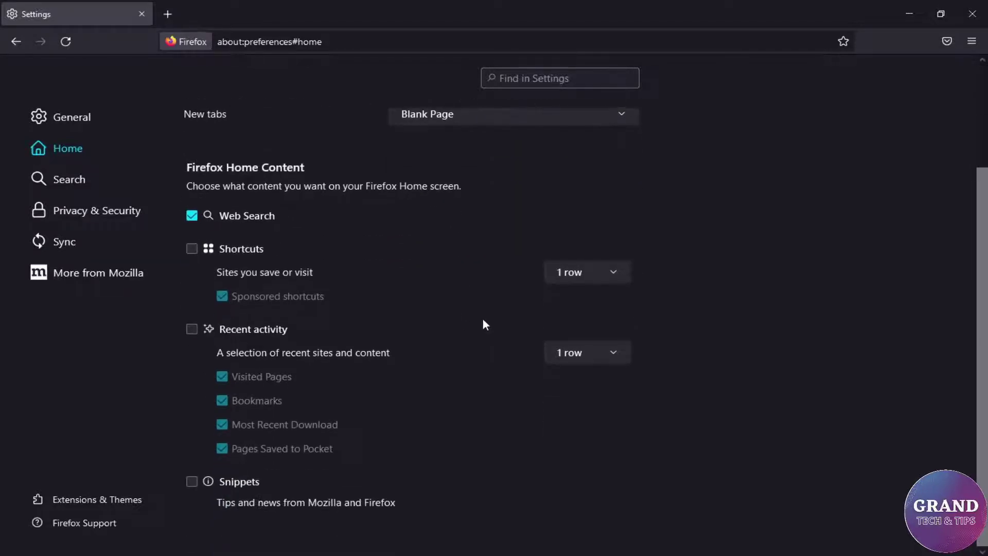
# Step: Add a separate search bar to the toolbar and turn off search suggestions
pyautogui.click(76, 186)
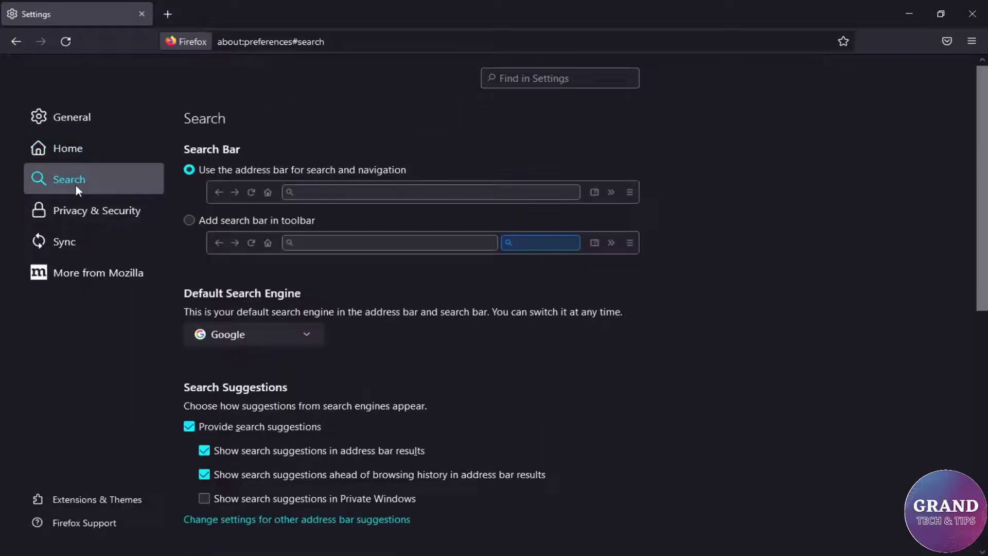
pyautogui.click(191, 222)
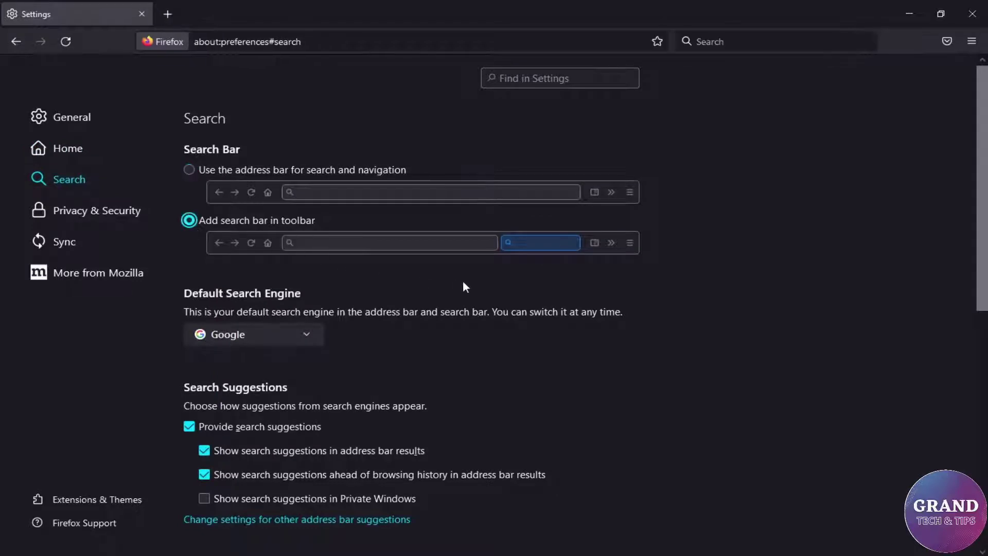
pyautogui.click(306, 334)
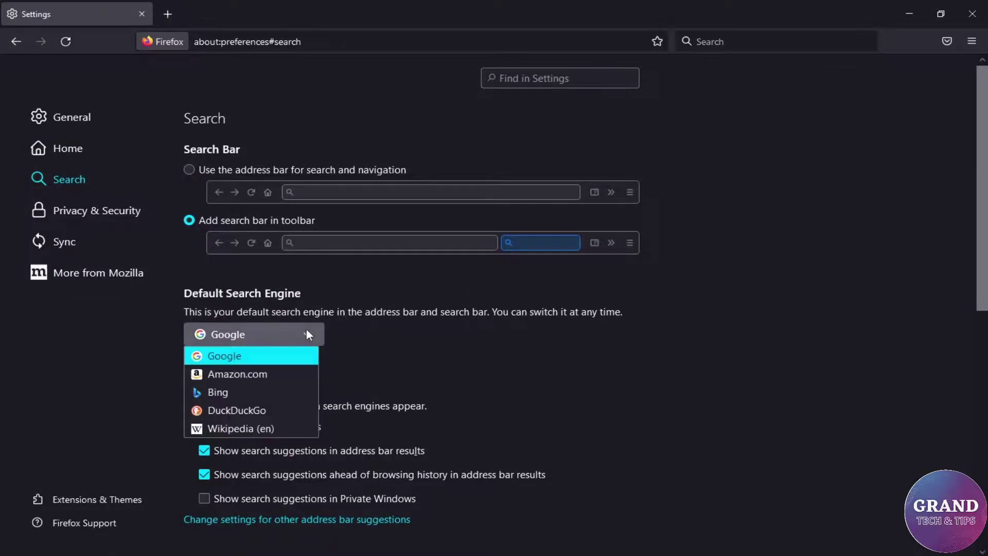
pyautogui.click(239, 356)
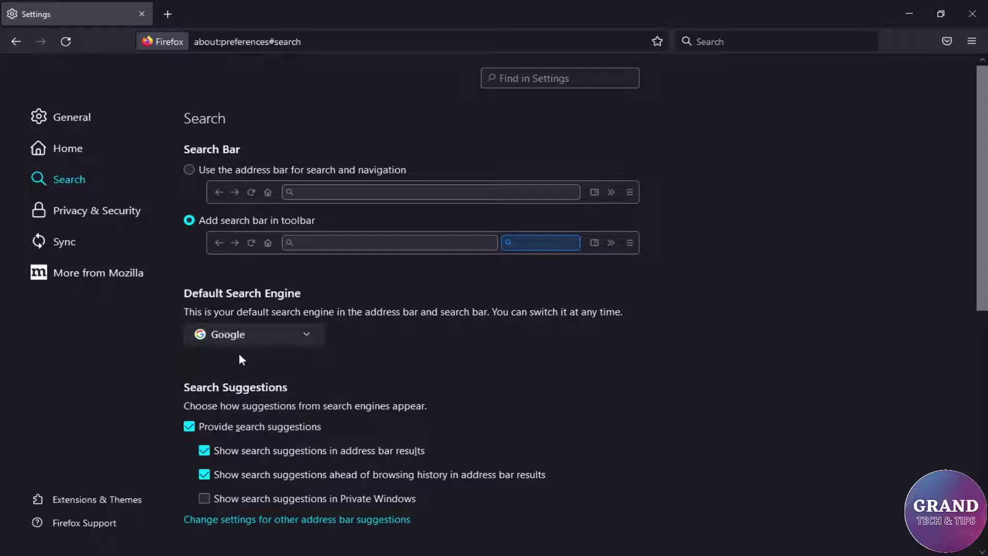
pyautogui.scroll(-3, 478, 357)
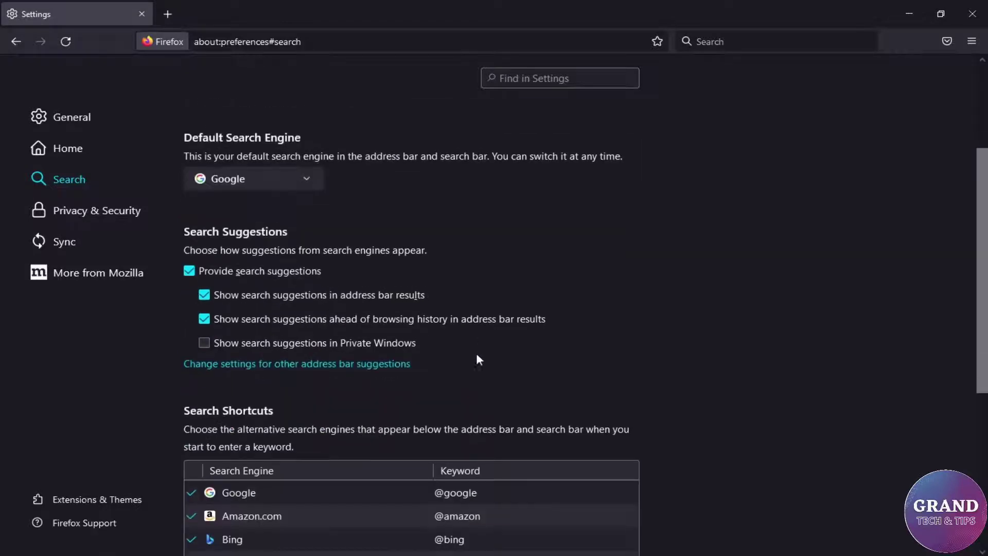
pyautogui.click(188, 271)
pyautogui.scroll(-5, 461, 352)
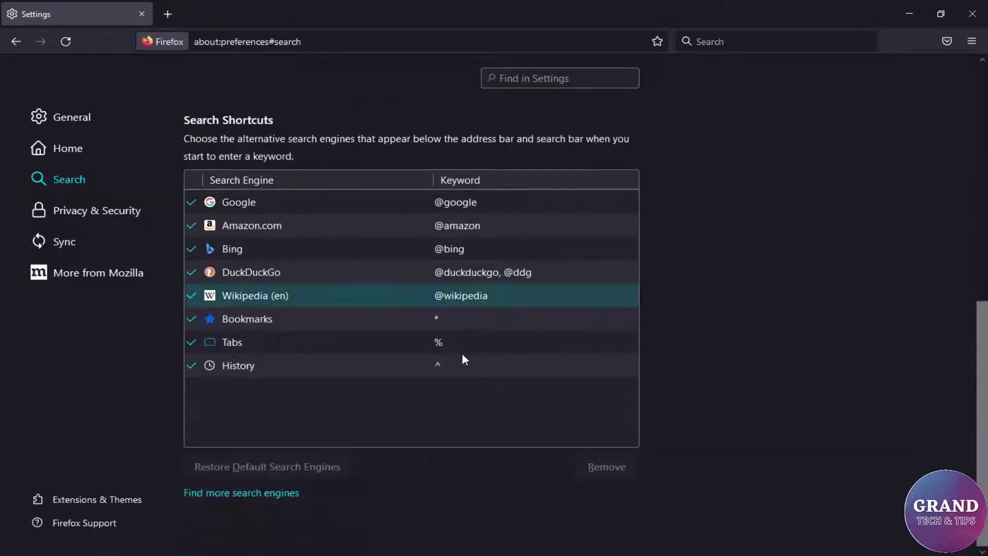
# Step: Remove Google, Amazon.com, Bing and Wikipedia (en) from search shortcuts, leaving DuckDuckGo
pyautogui.click(286, 202)
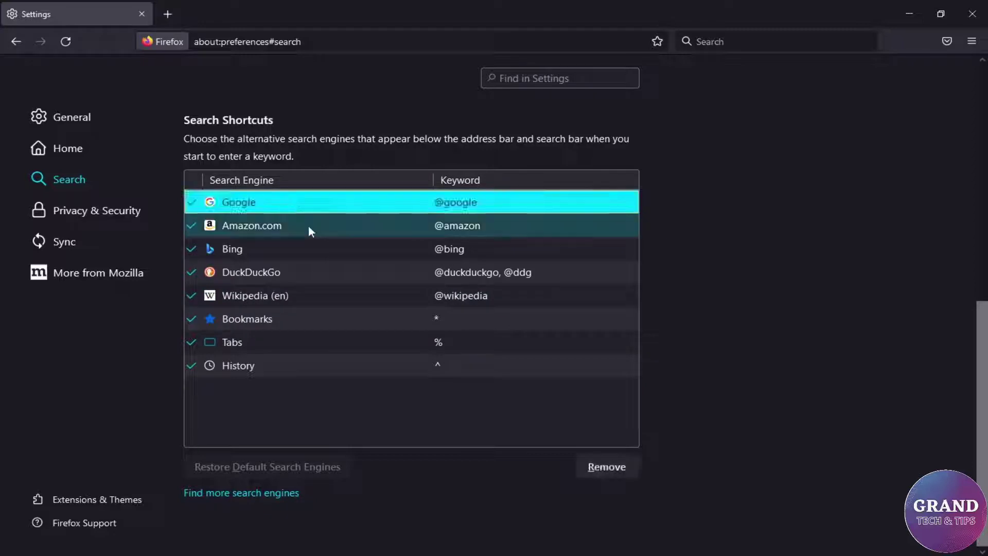
pyautogui.click(620, 468)
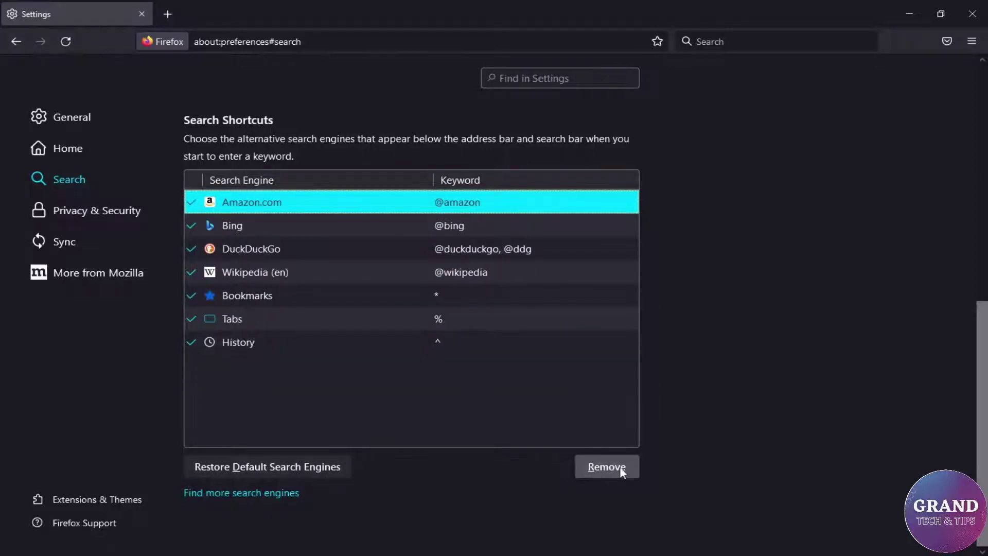
pyautogui.click(620, 466)
pyautogui.click(619, 466)
pyautogui.click(470, 226)
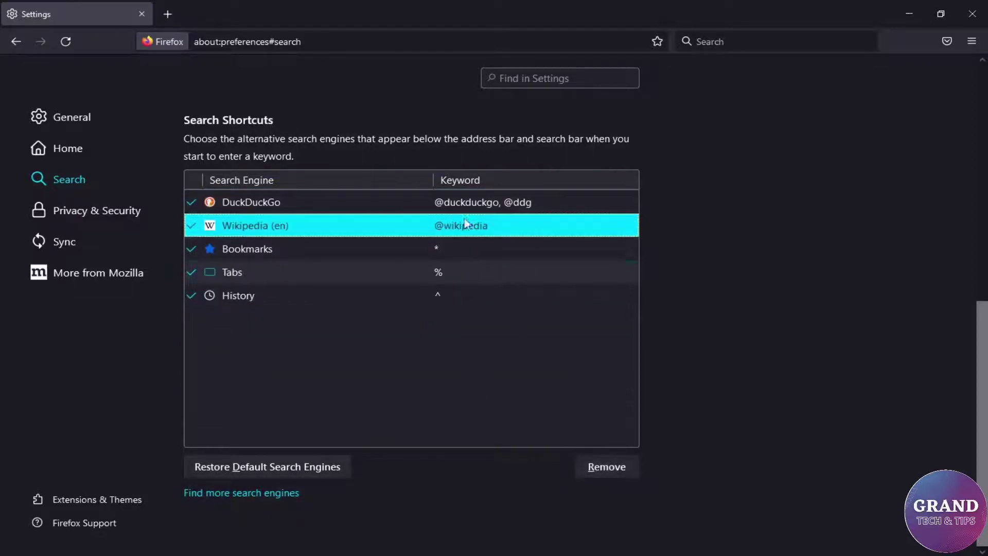
pyautogui.click(611, 468)
pyautogui.click(372, 208)
pyautogui.scroll(8, 360, 257)
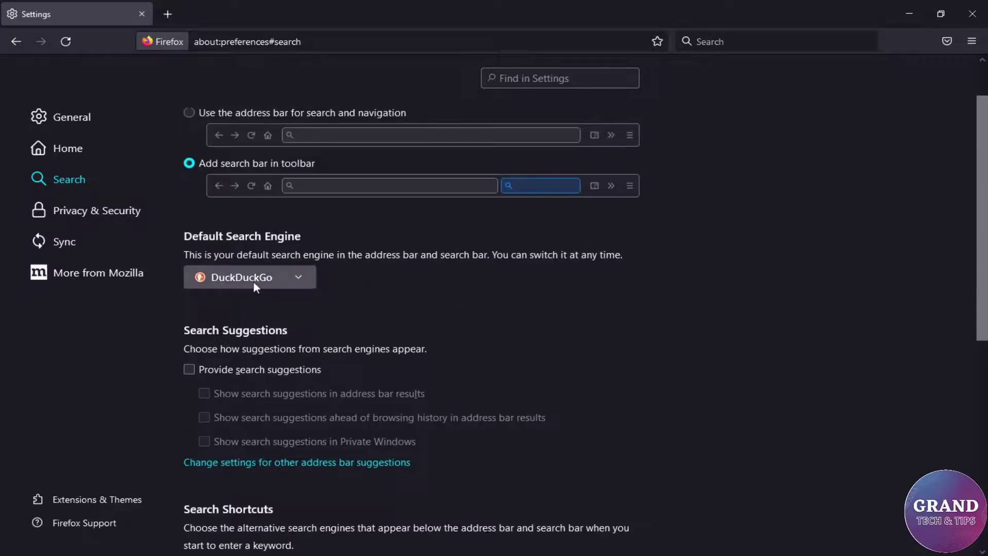
pyautogui.scroll(-8, 263, 288)
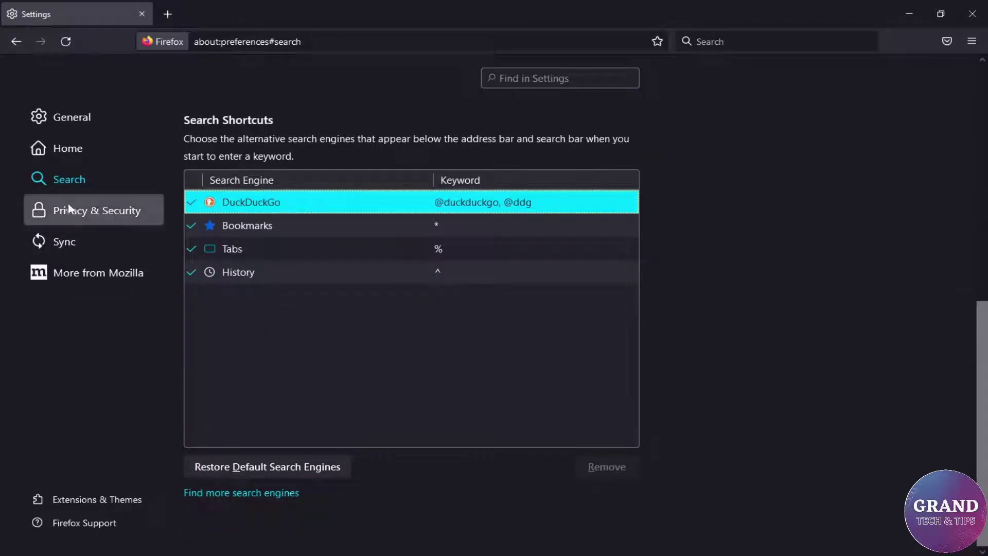
# Step: Set Enhanced Tracking Protection to Strict
pyautogui.click(115, 211)
pyautogui.scroll(-5, 495, 254)
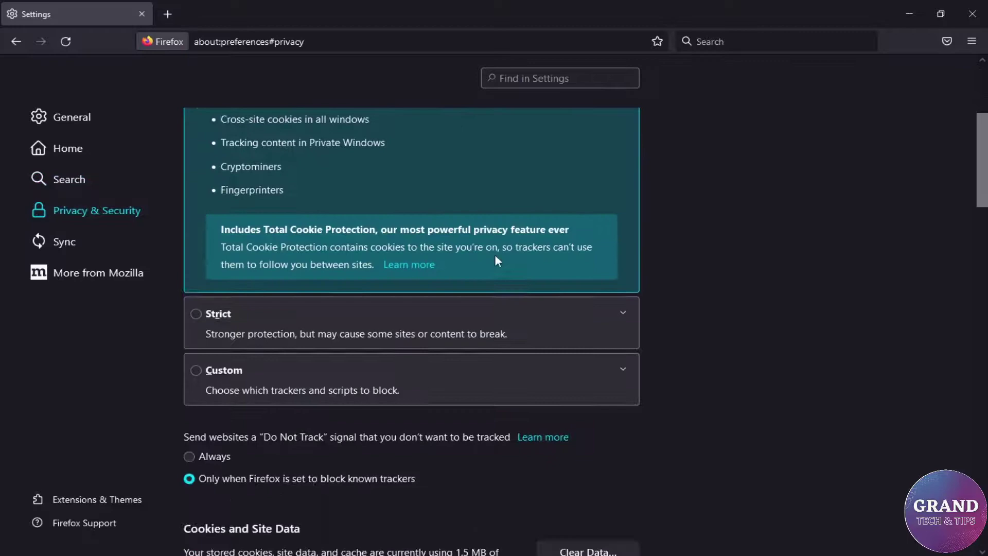
pyautogui.click(196, 313)
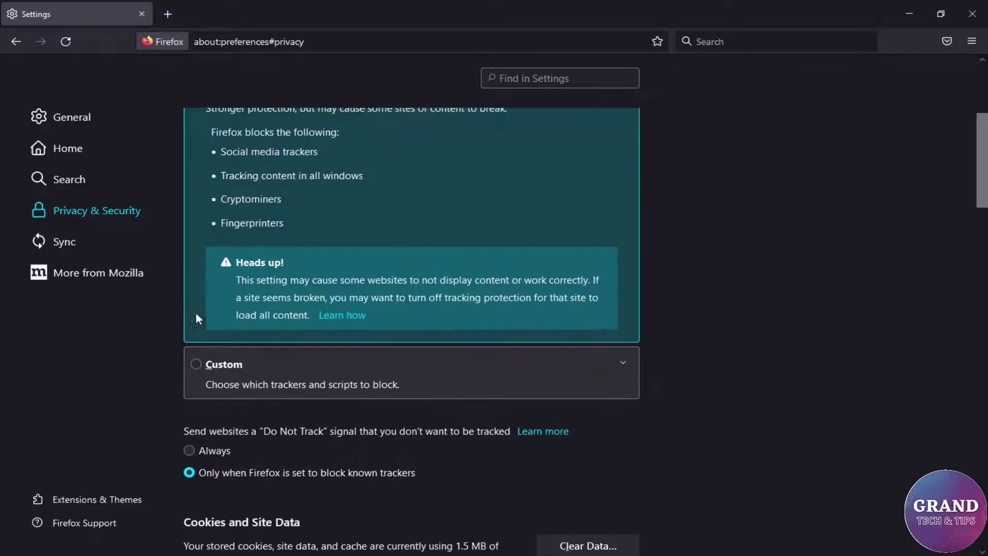
pyautogui.scroll(3, 510, 362)
pyautogui.scroll(-7, 558, 310)
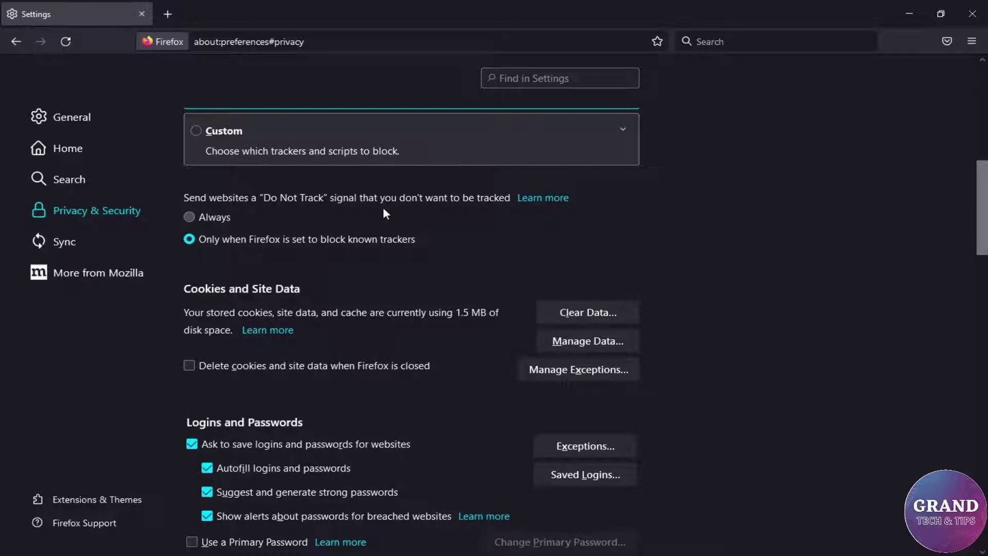
pyautogui.scroll(-2, 455, 245)
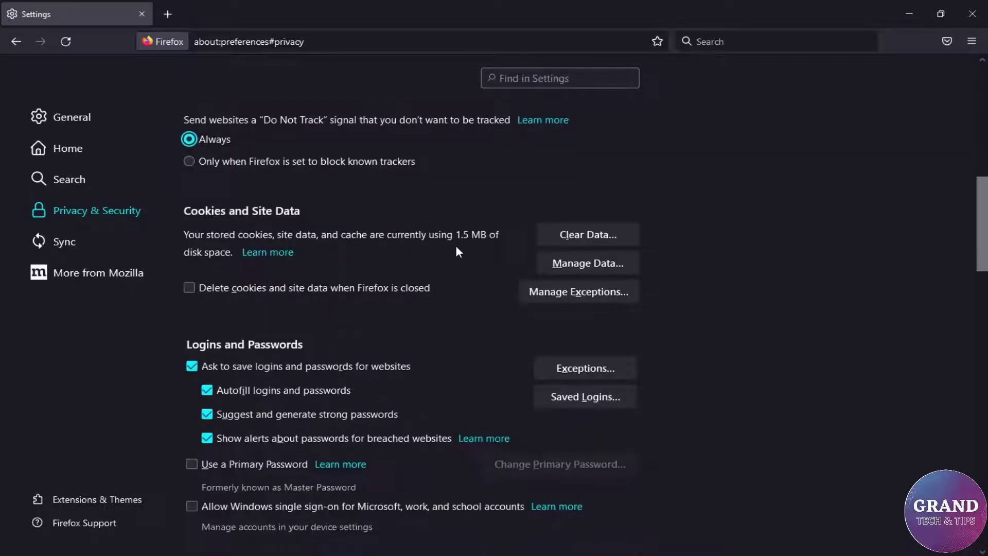
# Step: Delete cookies and site data when Firefox closes, and clear all stored cookies and cached content now
pyautogui.click(188, 287)
pyautogui.click(588, 234)
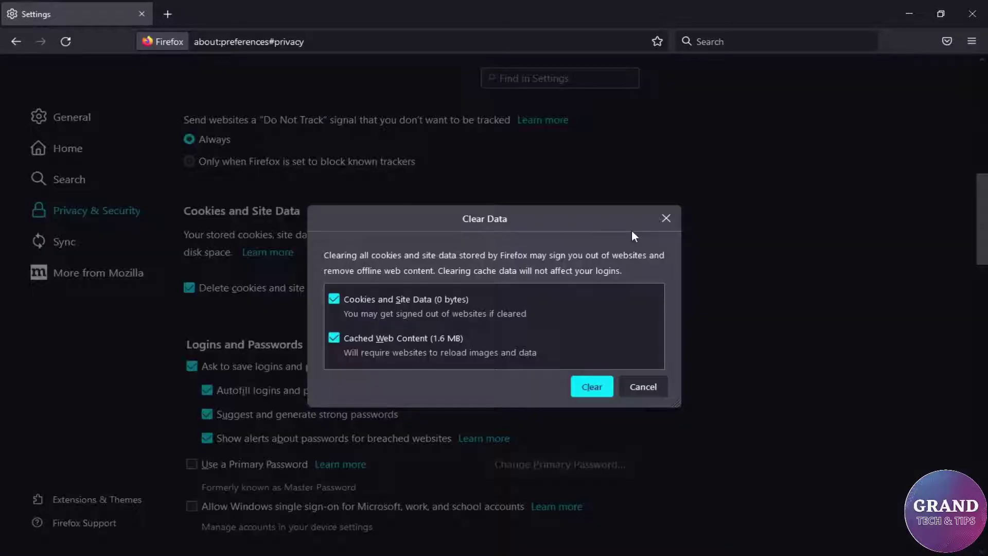
pyautogui.click(592, 386)
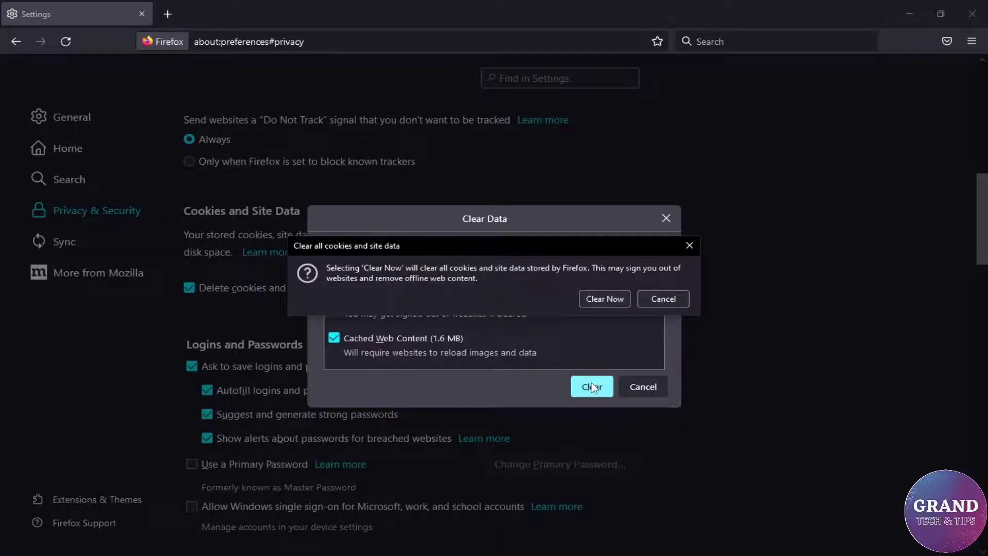
pyautogui.click(603, 298)
# Step: Stop saving logins and passwords and turn off breached-password alerts
pyautogui.scroll(-3, 483, 315)
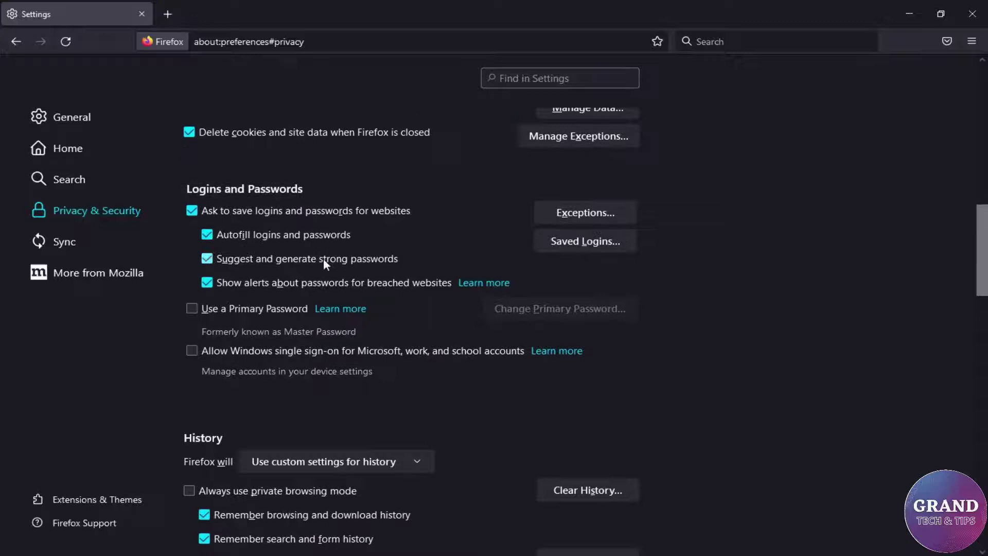
pyautogui.click(192, 211)
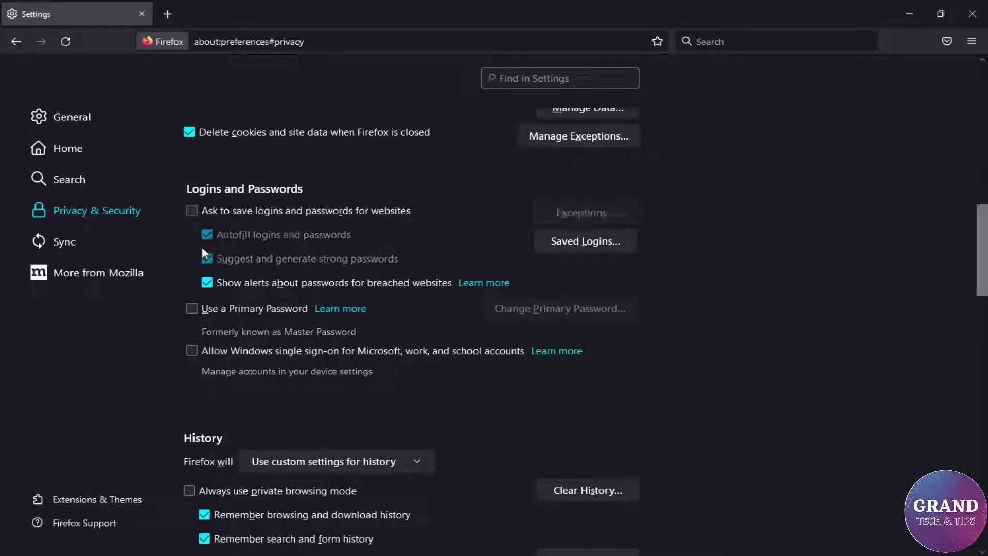
pyautogui.click(214, 280)
# Step: Switch history to always use private browsing mode and restart Firefox
pyautogui.scroll(-4, 455, 320)
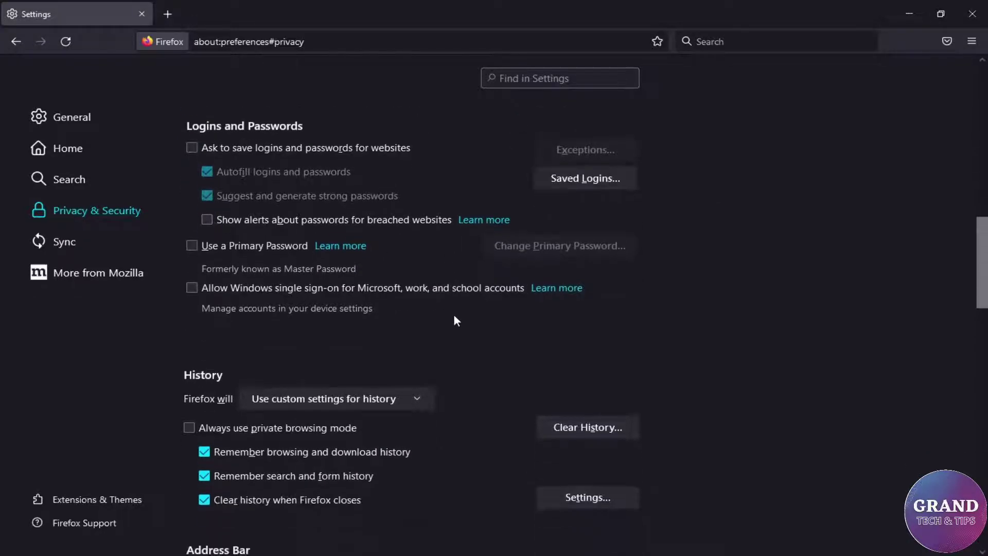
pyautogui.click(419, 228)
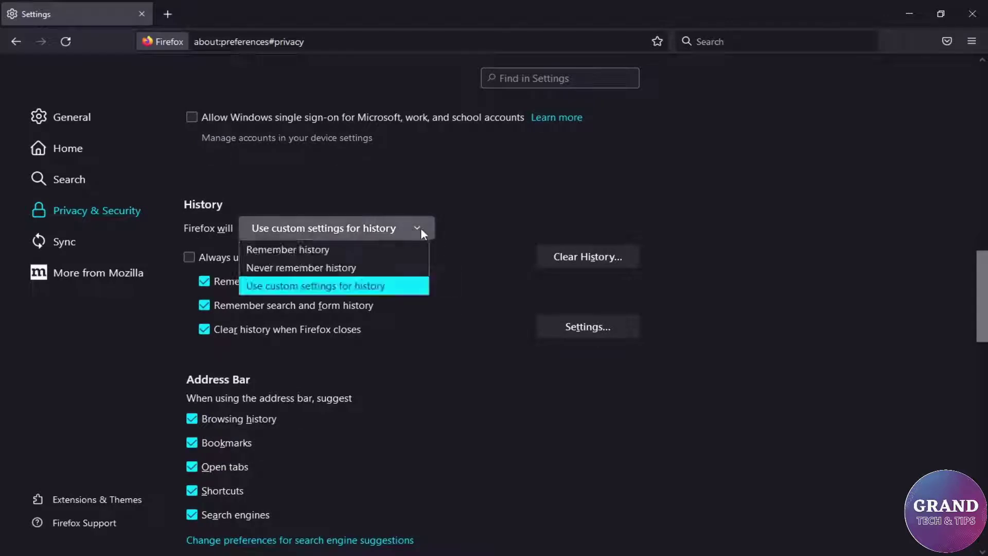
pyautogui.click(337, 286)
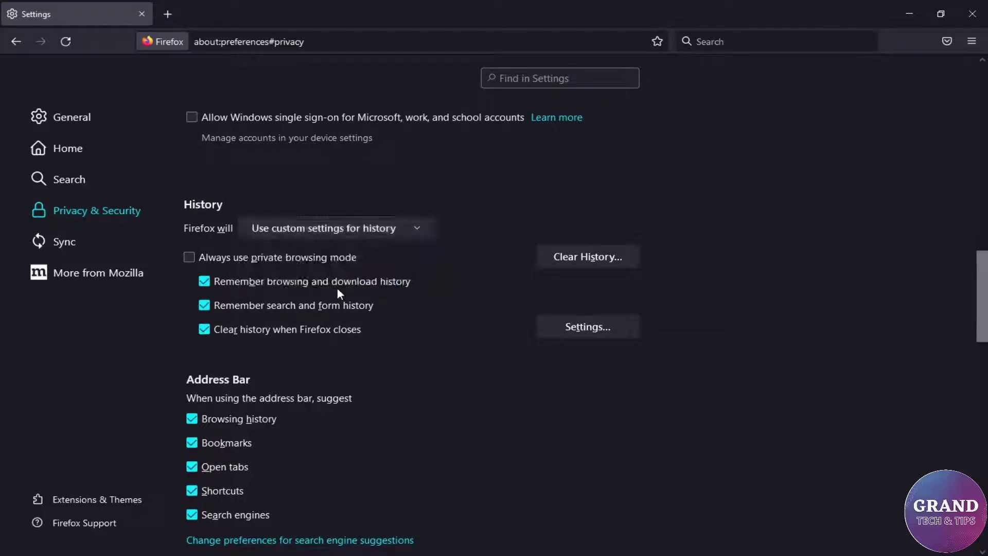
pyautogui.click(189, 257)
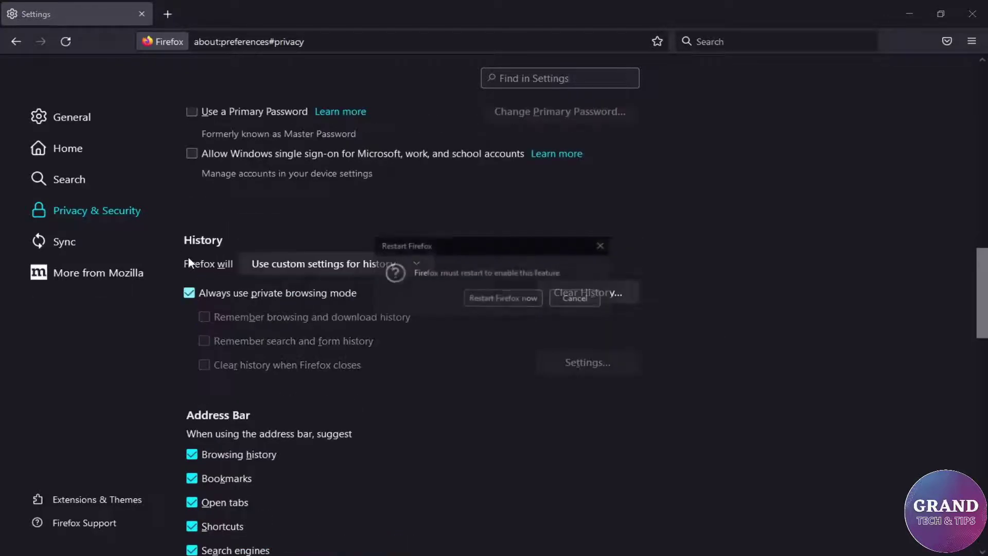
pyautogui.click(501, 296)
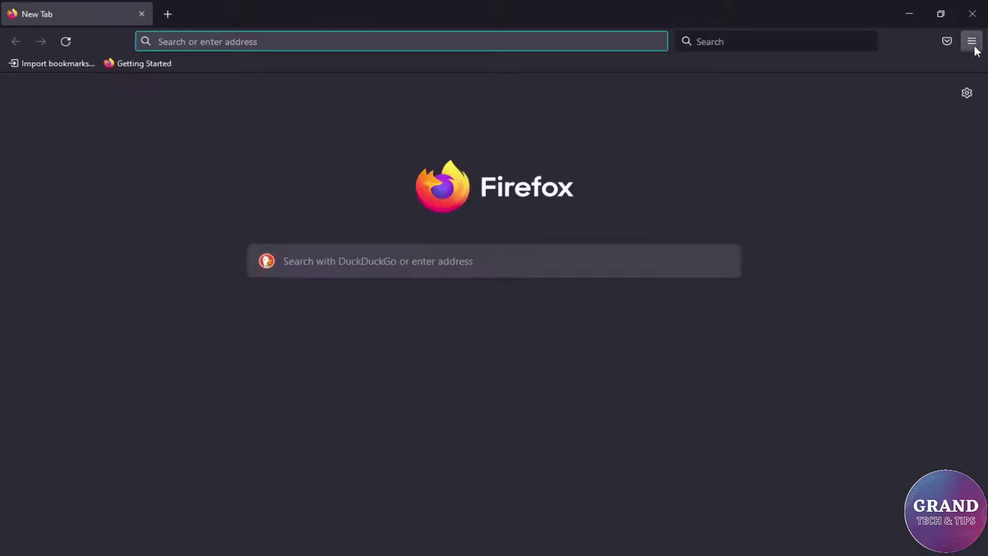
pyautogui.click(971, 41)
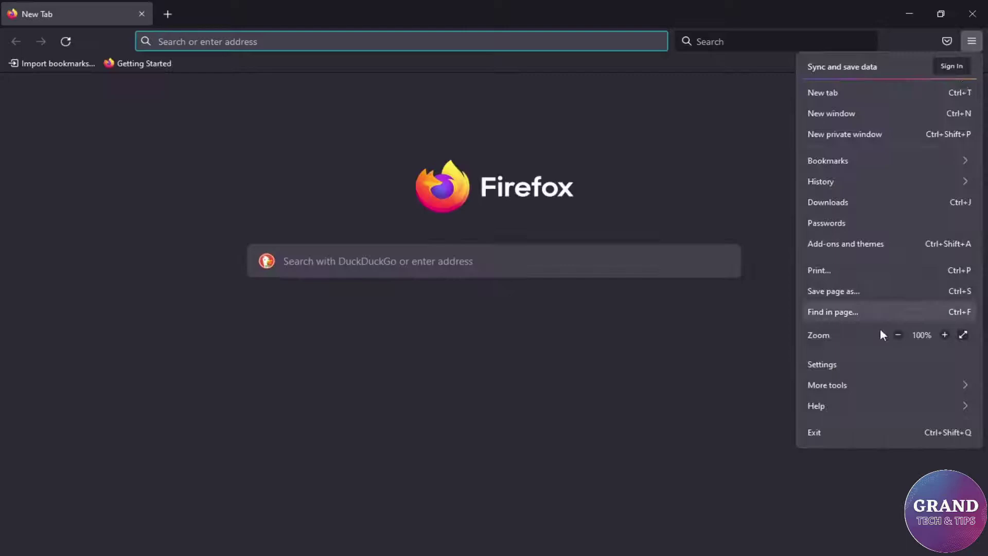
# Step: Turn off address bar suggestions for browsing history, open tabs, shortcuts and search engines
pyautogui.click(868, 366)
pyautogui.click(97, 210)
pyautogui.scroll(-15, 533, 360)
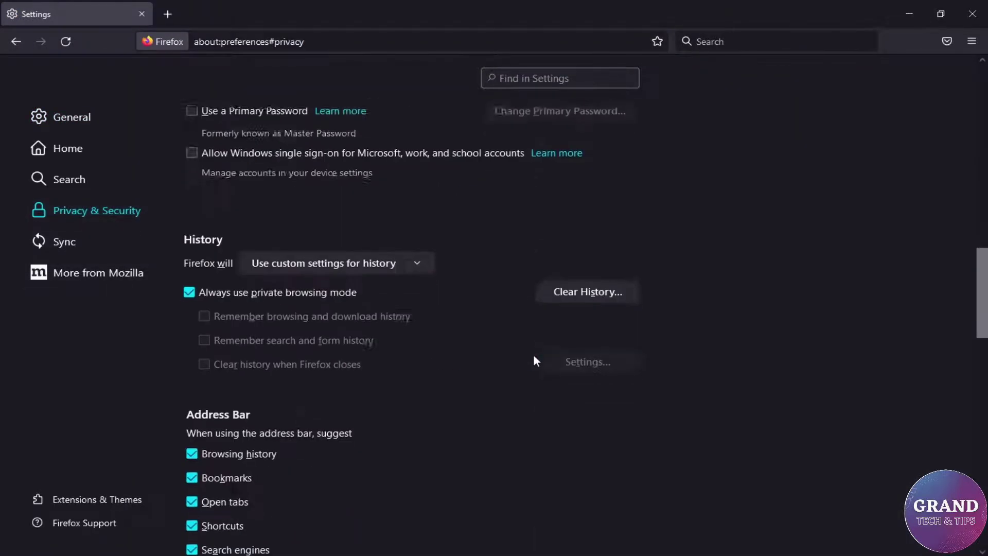
pyautogui.click(193, 301)
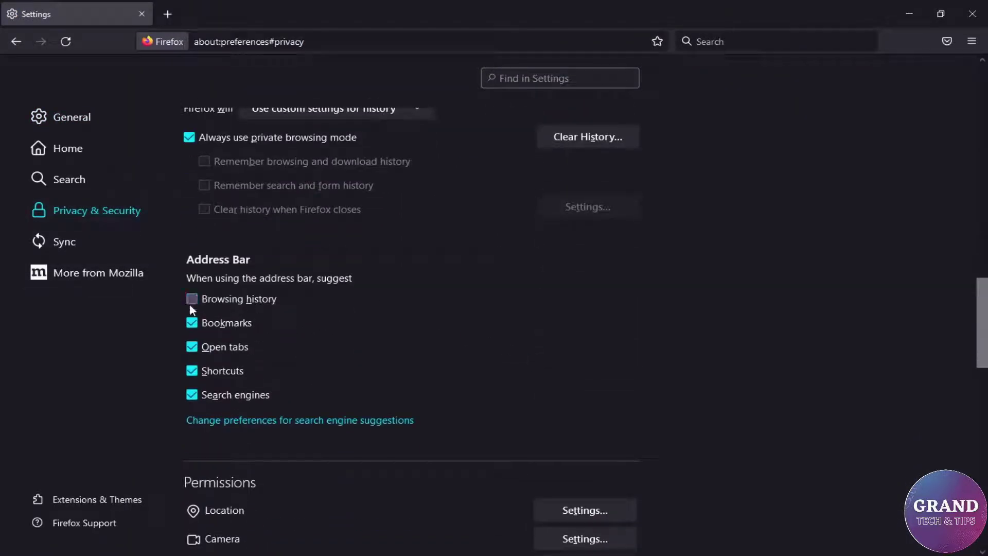
pyautogui.click(191, 346)
pyautogui.click(191, 370)
pyautogui.click(191, 395)
# Step: Stop sending technical and interaction data to Mozilla and stop Firefox running studies
pyautogui.scroll(-5, 461, 390)
pyautogui.scroll(-6, 461, 392)
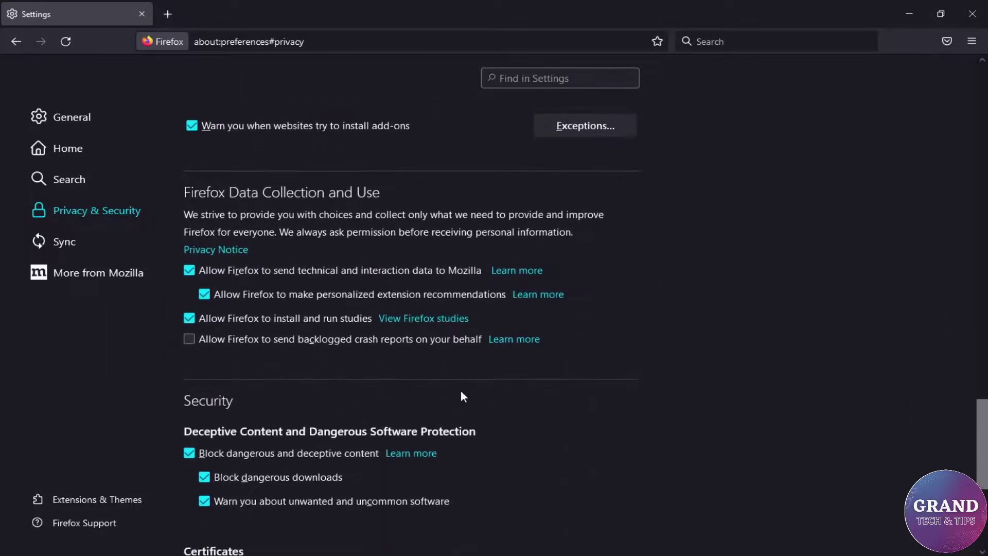
pyautogui.click(188, 271)
pyautogui.click(188, 366)
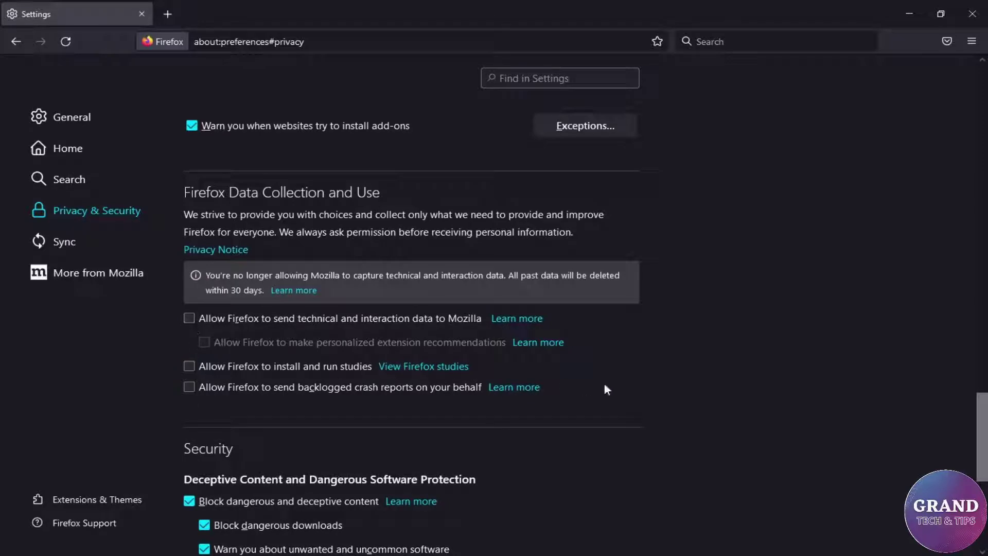
pyautogui.scroll(-4, 603, 385)
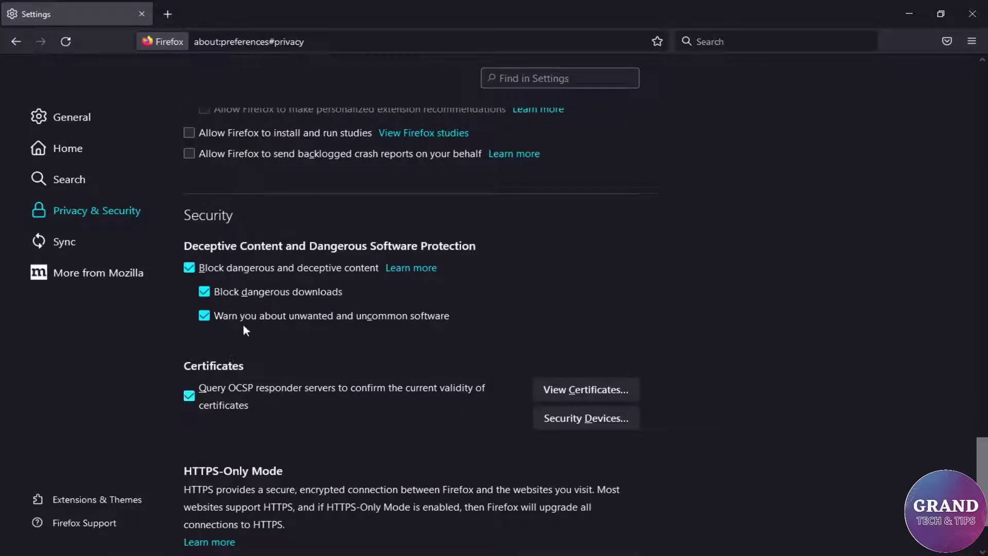
pyautogui.scroll(-2, 452, 430)
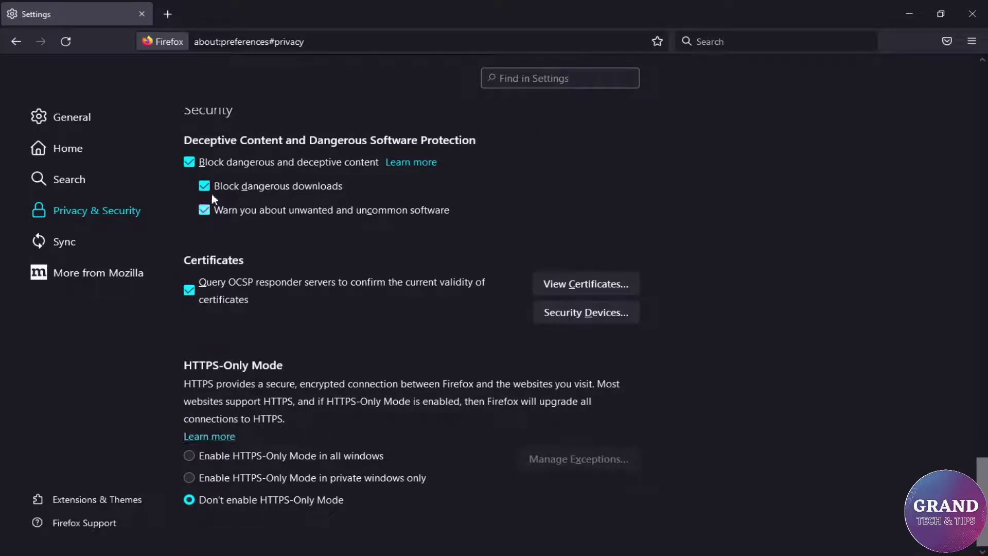
# Step: Replace the Settings tab with a new tab and open about:config, accepting the risk warning
pyautogui.click(168, 14)
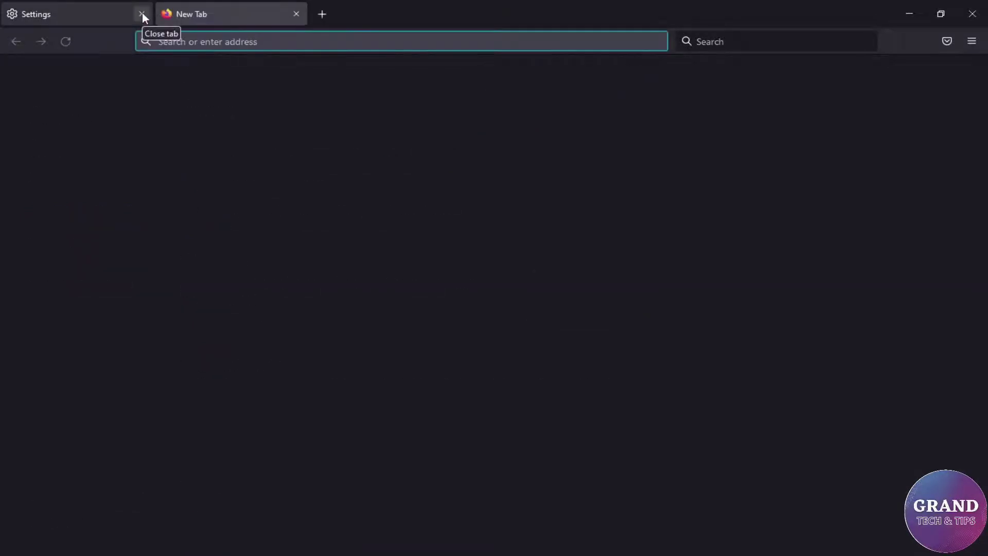
pyautogui.click(142, 13)
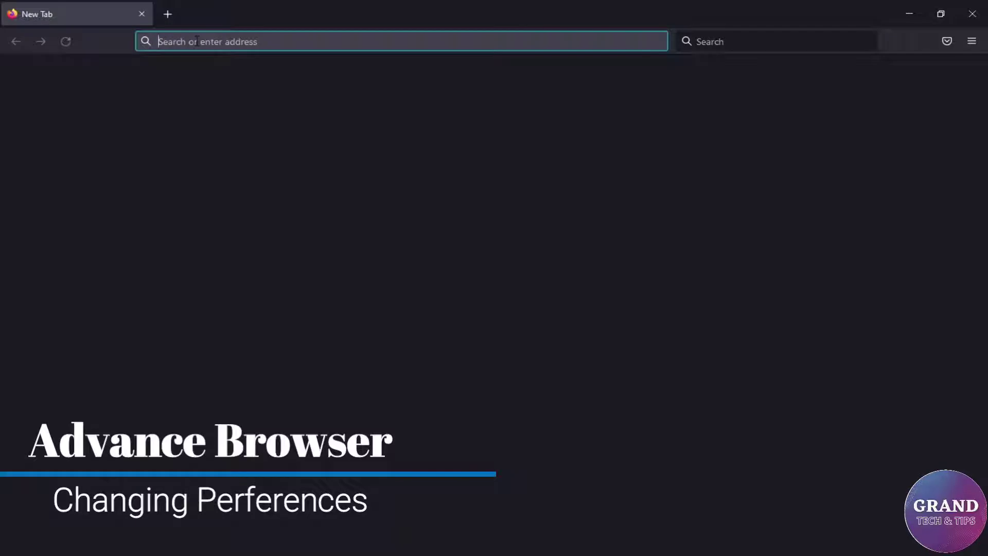
pyautogui.write('about')
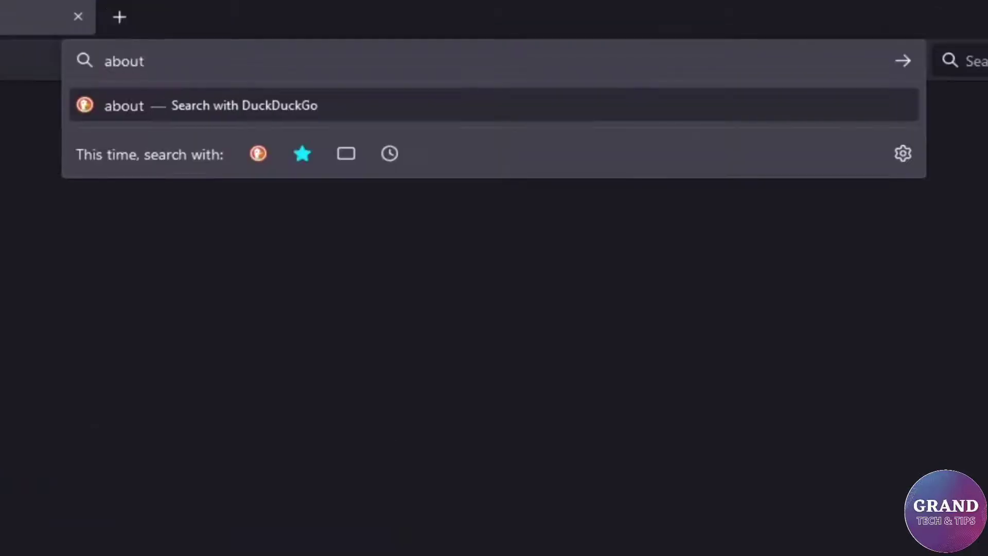
pyautogui.write(':config')
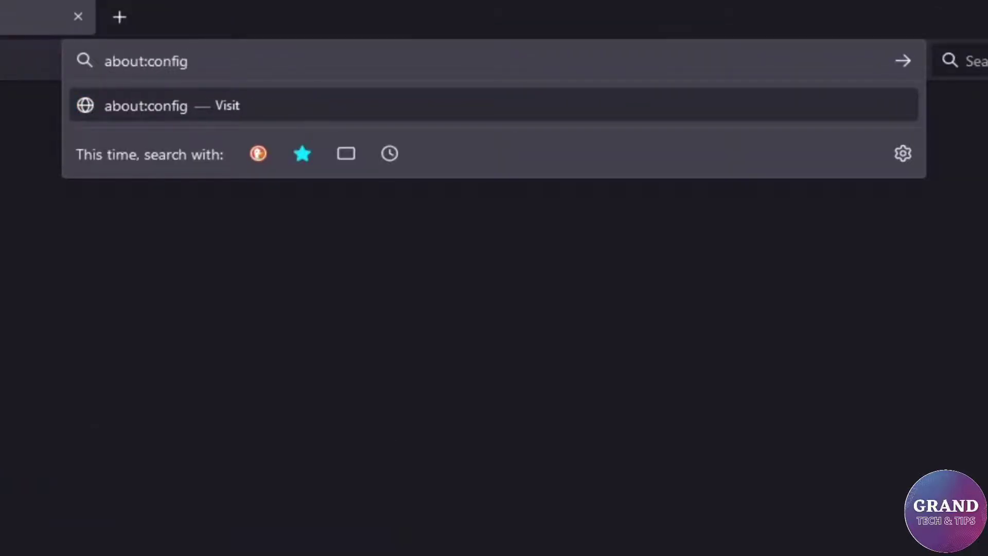
pyautogui.press('Return')
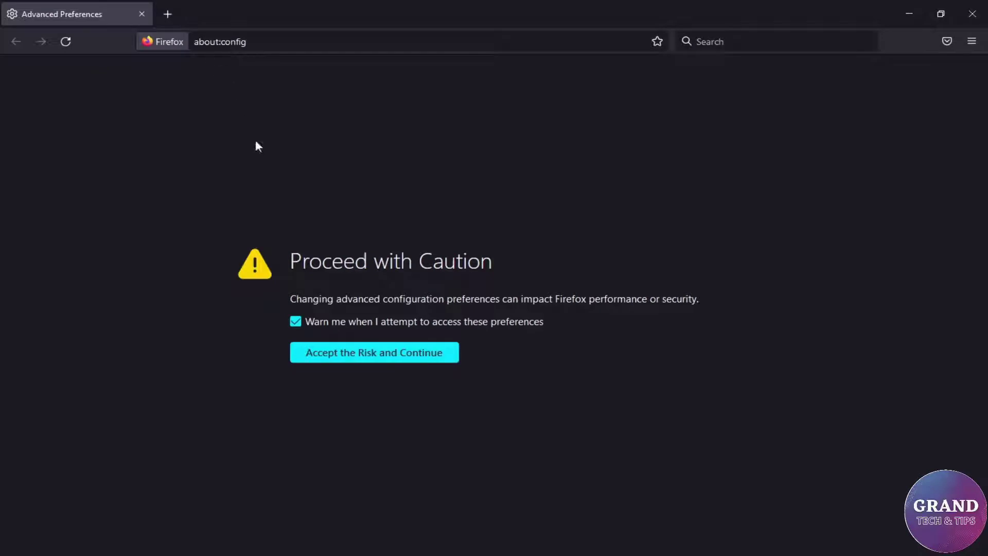
pyautogui.click(386, 357)
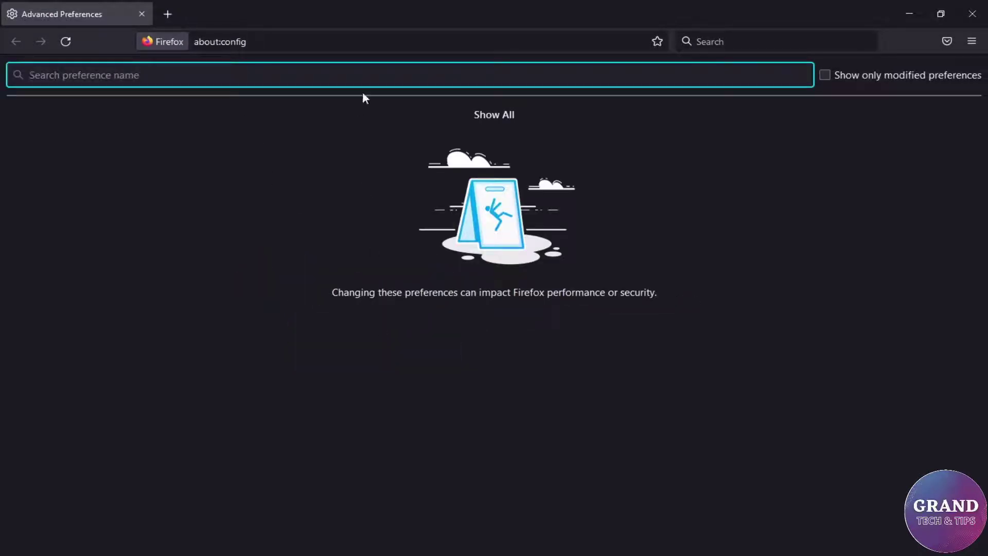
# Step: Filter for media.peer and set dtmf, obfuscate_host_addresses, ice.tcp, identity.enabled, mtransport_process and simulcast to false
pyautogui.write('media')
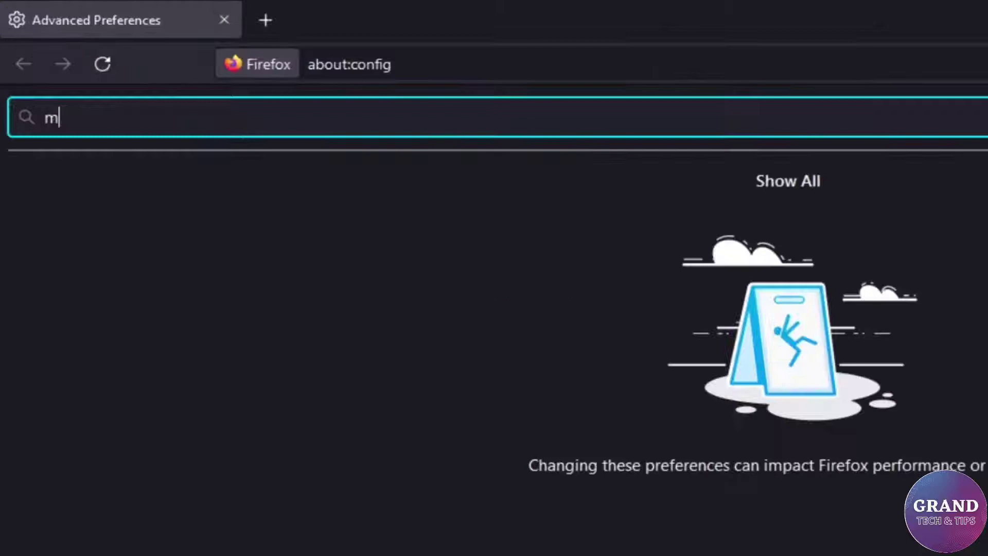
pyautogui.write('.peer')
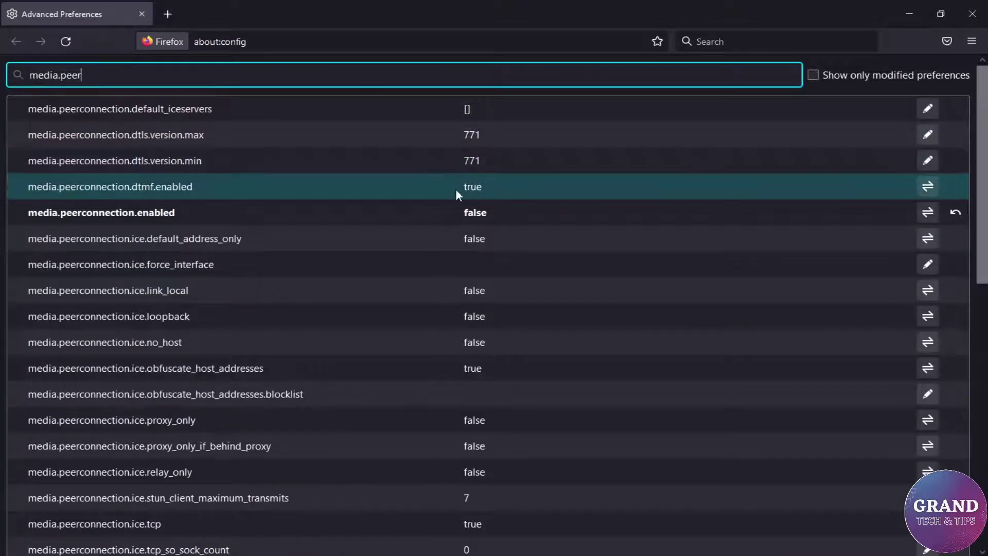
pyautogui.click(927, 186)
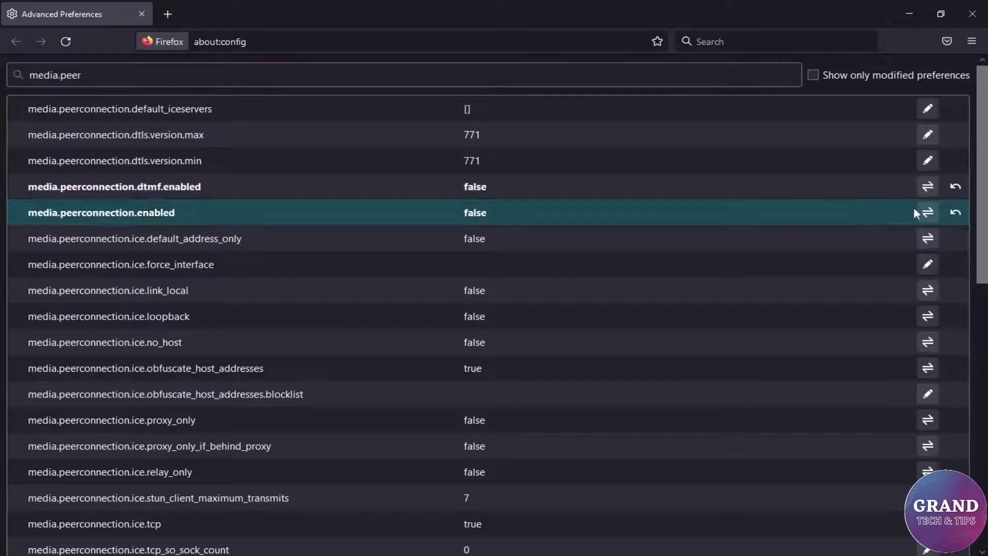
pyautogui.doubleClick(490, 366)
pyautogui.scroll(-5, 490, 366)
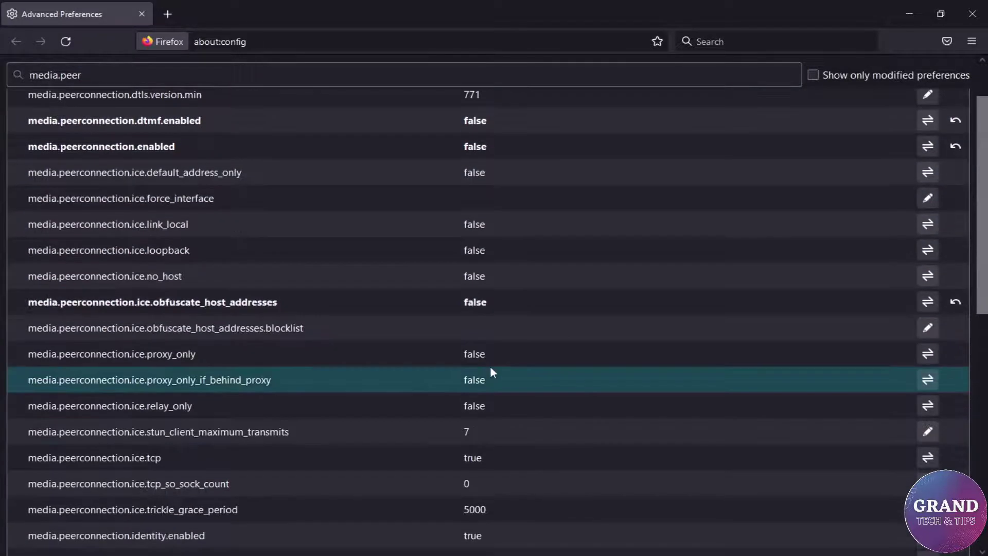
pyautogui.doubleClick(499, 326)
pyautogui.doubleClick(496, 403)
pyautogui.scroll(-3, 496, 403)
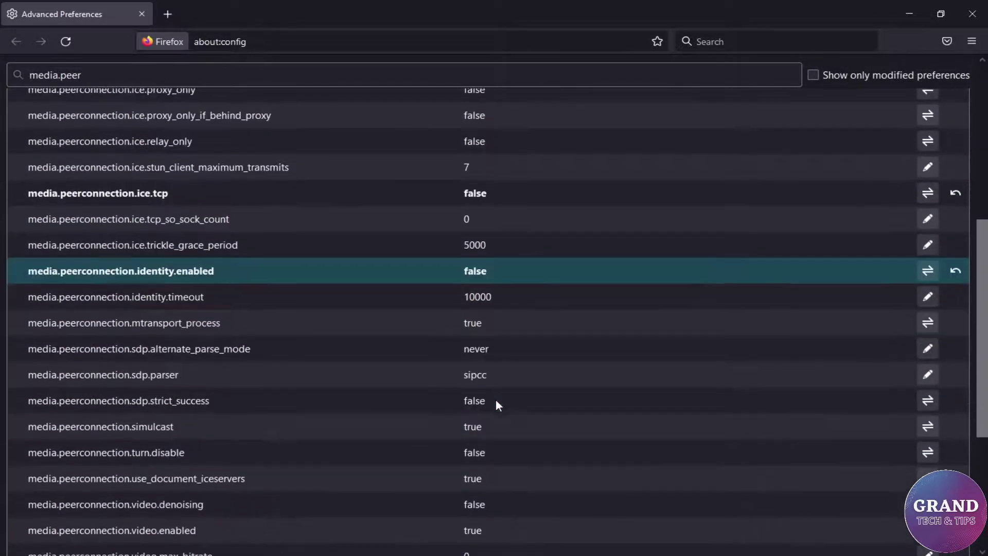
pyautogui.doubleClick(499, 327)
pyautogui.doubleClick(498, 426)
# Step: Set use_document_iceservers, video.enabled, video.use_rtx and video.vp9_enabled to false
pyautogui.scroll(-2, 498, 426)
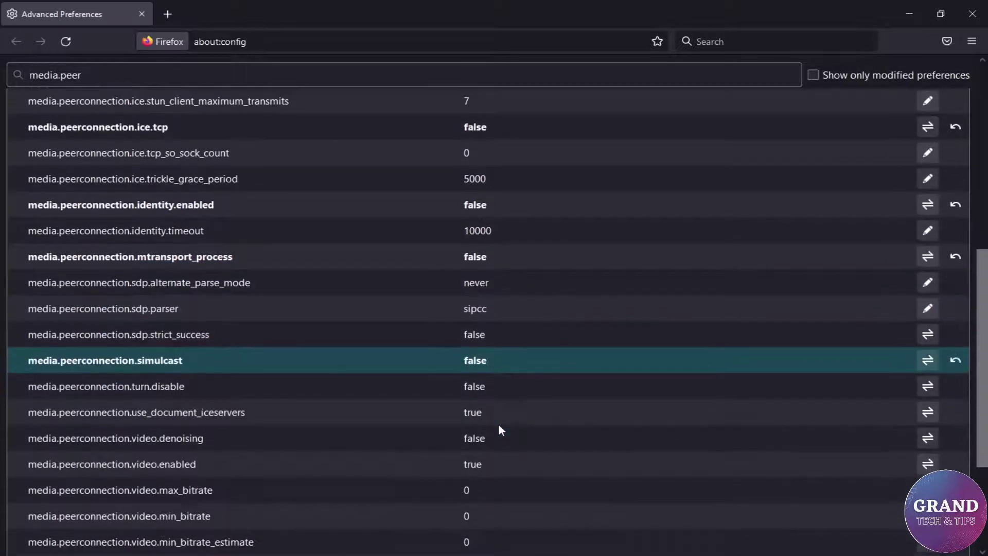
pyautogui.doubleClick(498, 418)
pyautogui.scroll(-2, 499, 412)
pyautogui.doubleClick(499, 403)
pyautogui.scroll(-2, 499, 402)
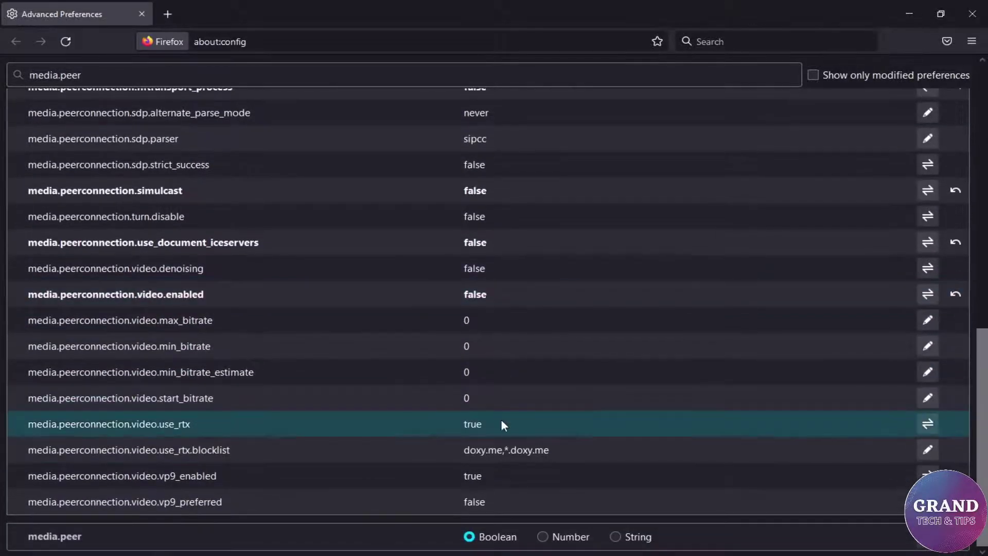
pyautogui.doubleClick(501, 419)
pyautogui.doubleClick(501, 471)
pyautogui.scroll(5, 502, 471)
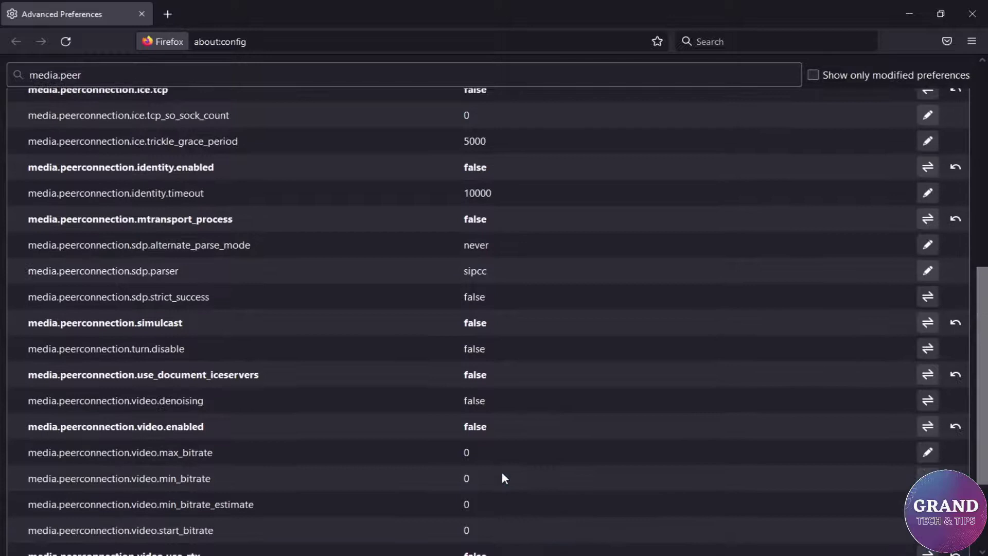
pyautogui.scroll(1, 501, 471)
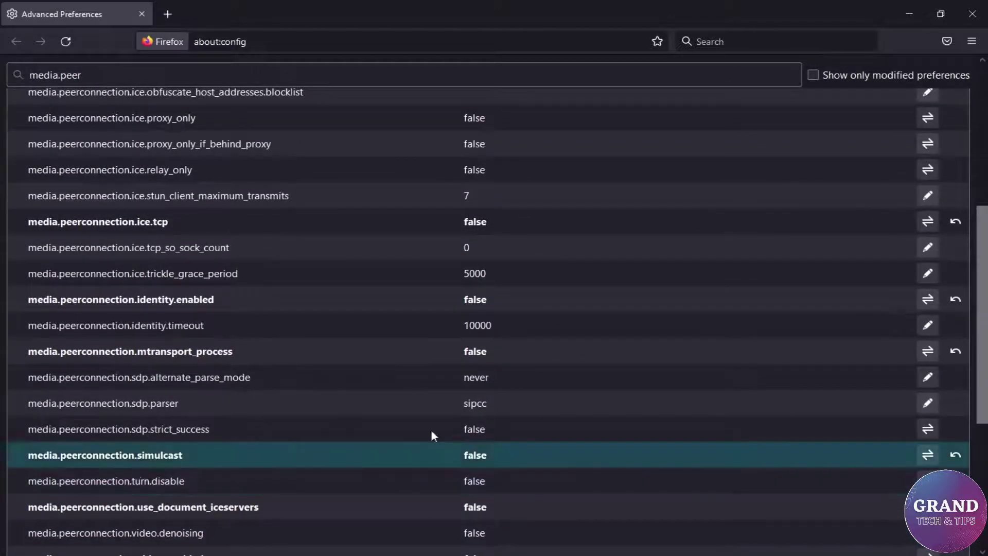
# Step: Change media.peerconnection.identity.timeout to 1 and save it
pyautogui.moveTo(19, 331); pyautogui.dragTo(207, 332)
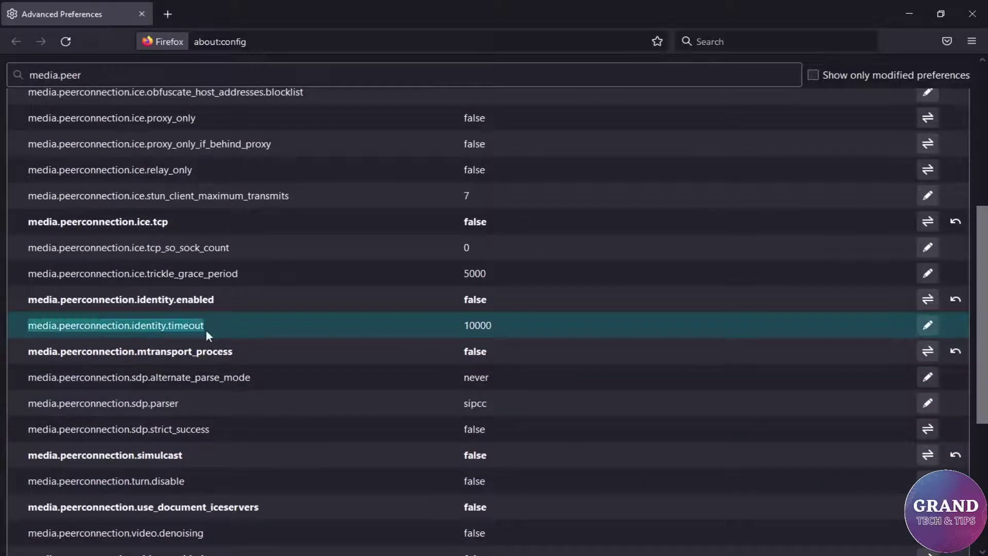
pyautogui.click(500, 326)
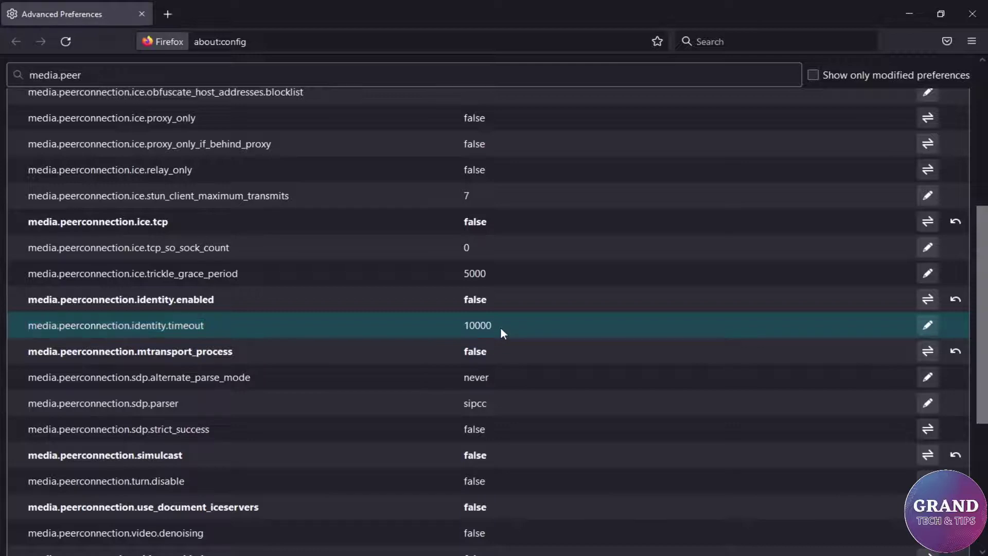
pyautogui.click(921, 329)
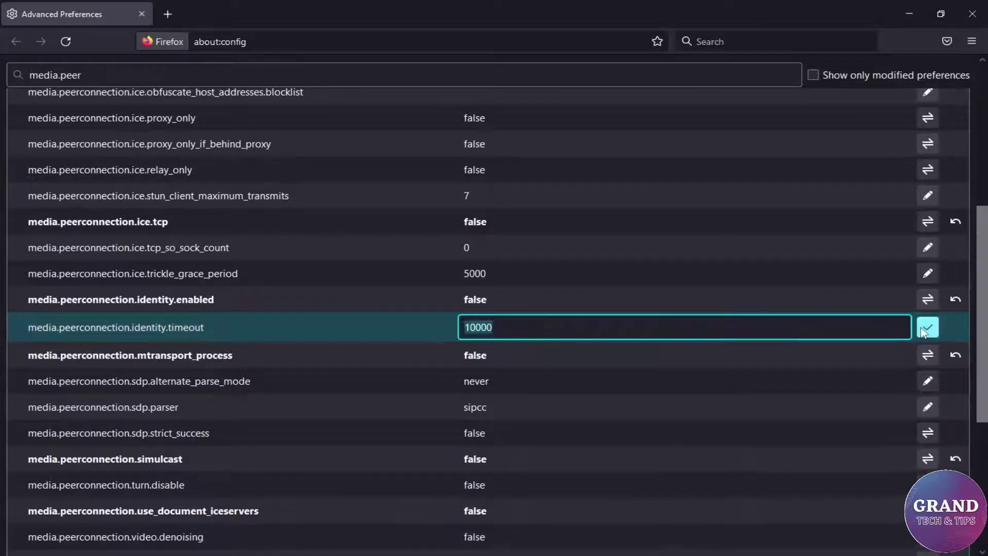
pyautogui.write('1')
pyautogui.click(936, 328)
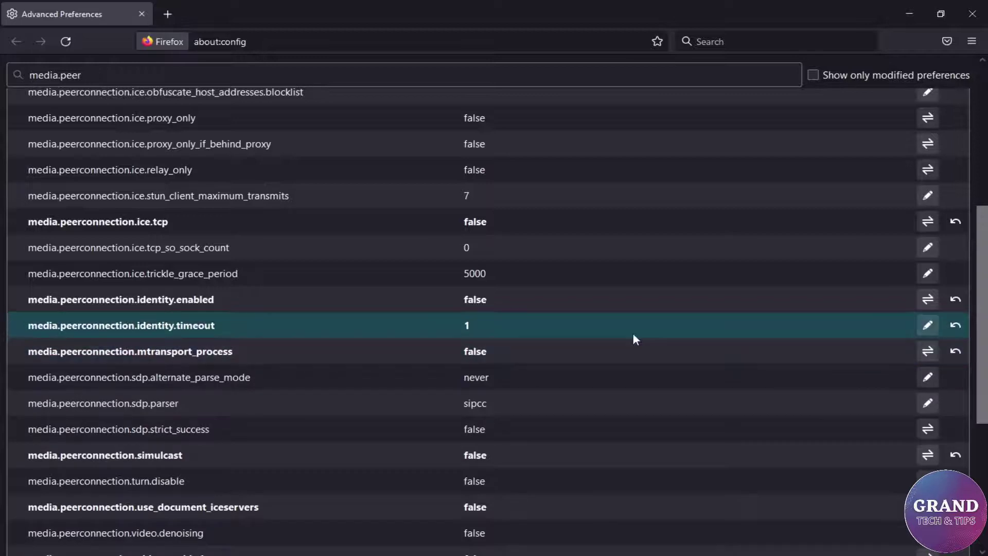
pyautogui.scroll(5, 562, 325)
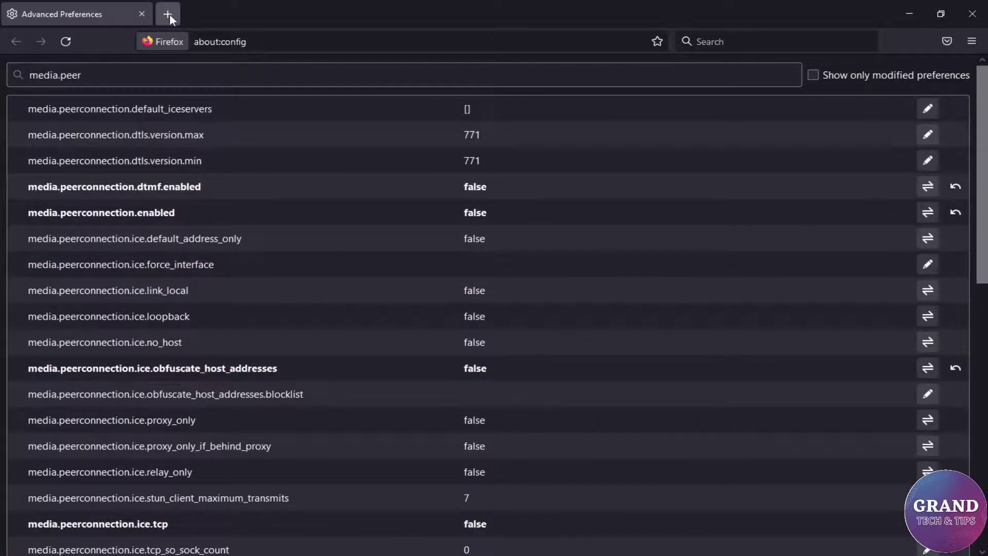
# Step: Close about:config, reach addons.mozilla.org via a 'firefox addon' web search, and search decentraleyes
pyautogui.click(168, 13)
pyautogui.click(141, 14)
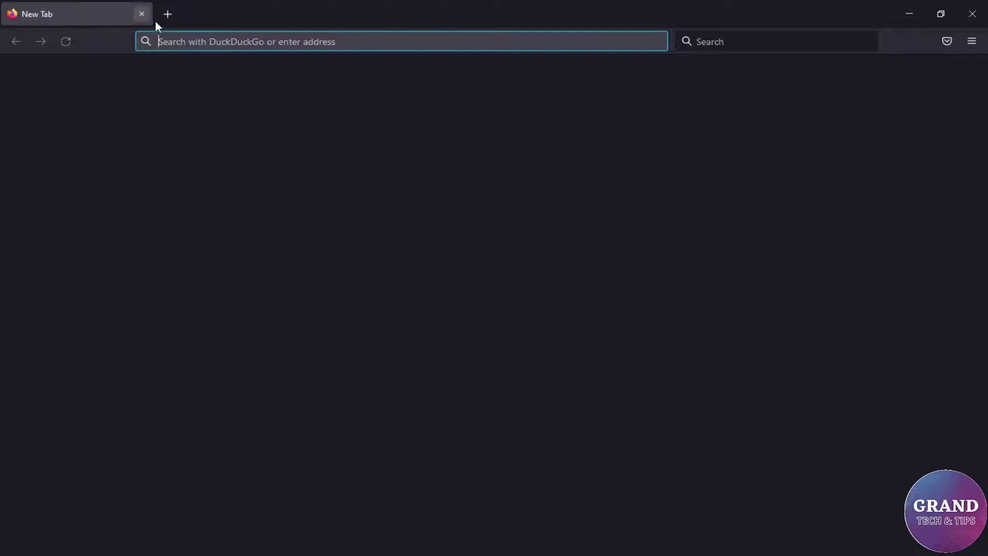
pyautogui.write('firefox')
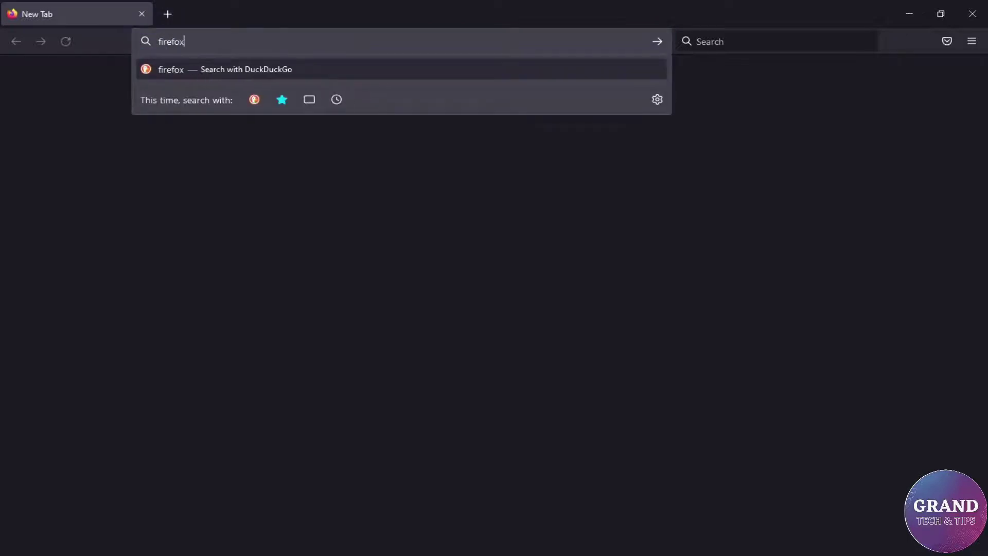
pyautogui.write(' addon')
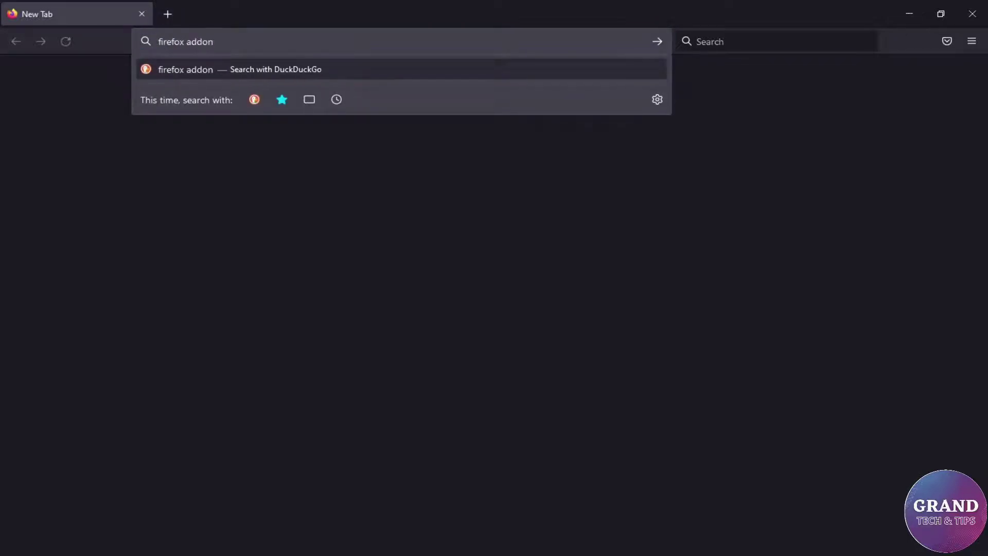
pyautogui.press('Return')
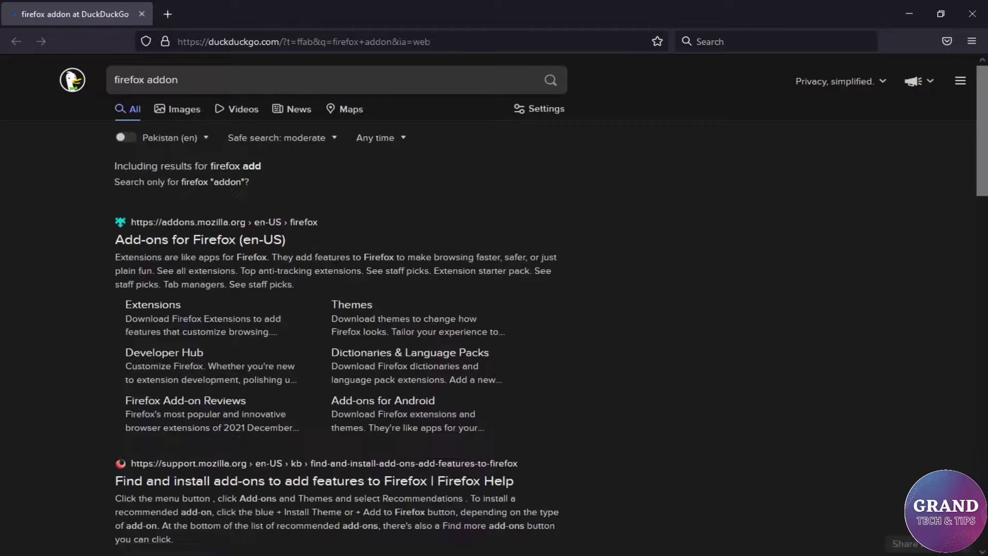
pyautogui.click(239, 242)
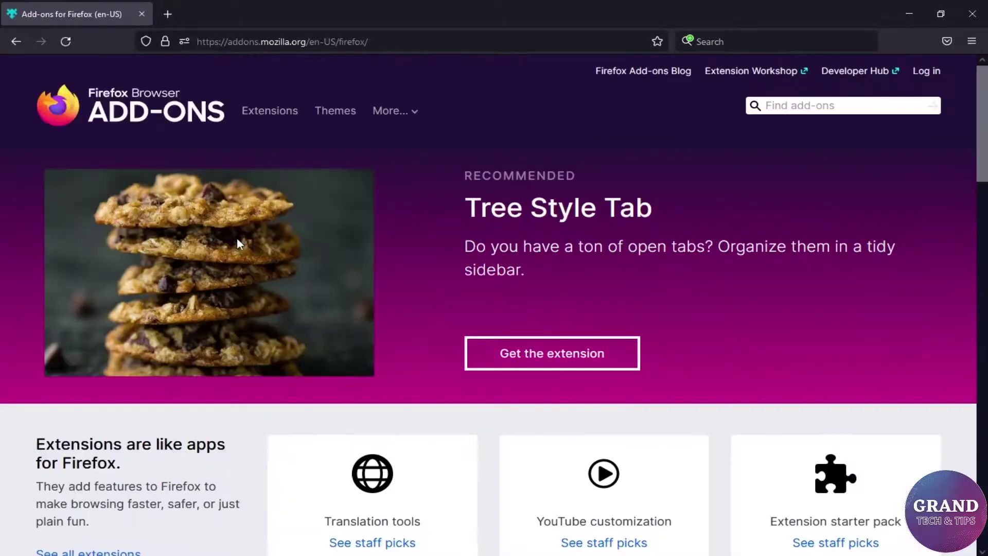
pyautogui.write('decentraleyes')
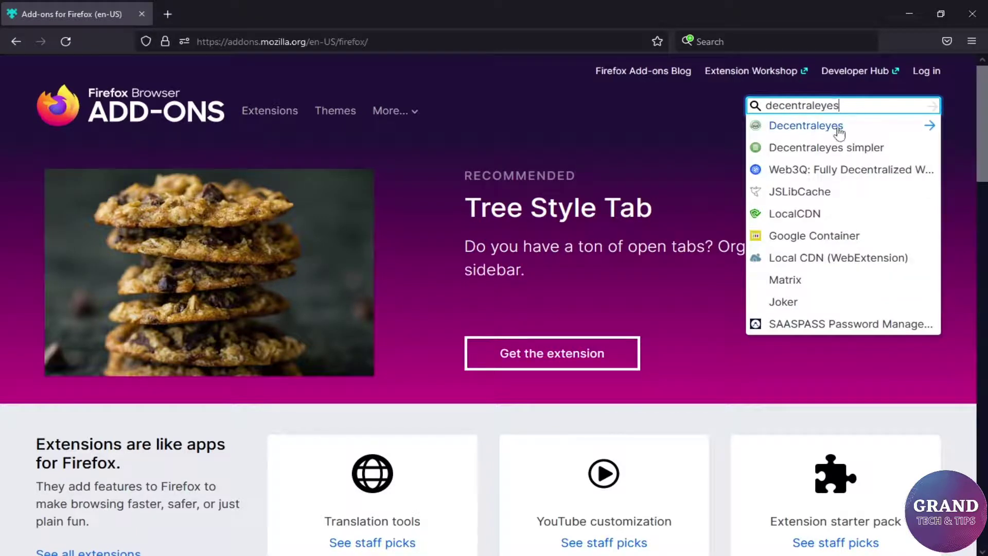
# Step: Install Decentraleyes from its add-on page, approving its permissions
pyautogui.click(825, 129)
pyautogui.click(555, 306)
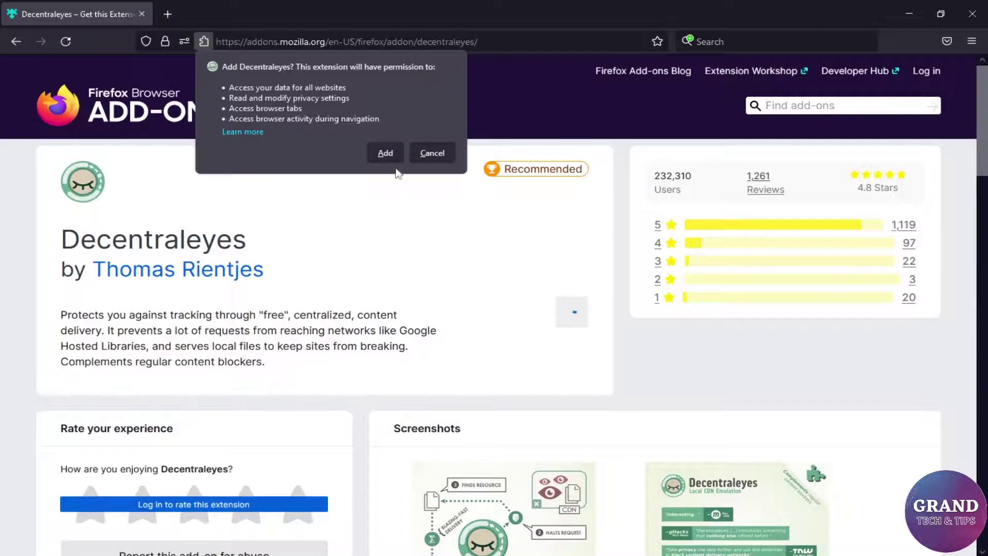
pyautogui.click(392, 154)
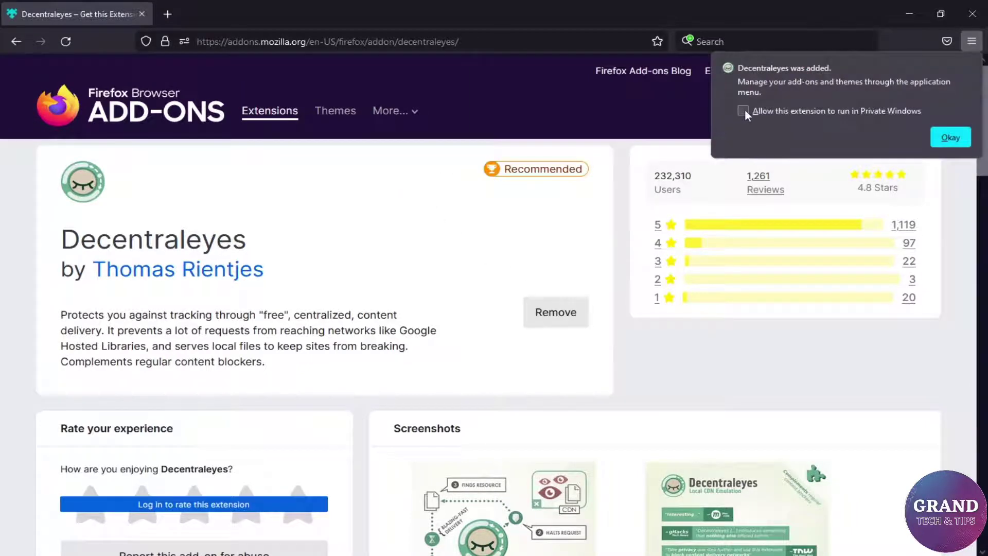
pyautogui.click(950, 137)
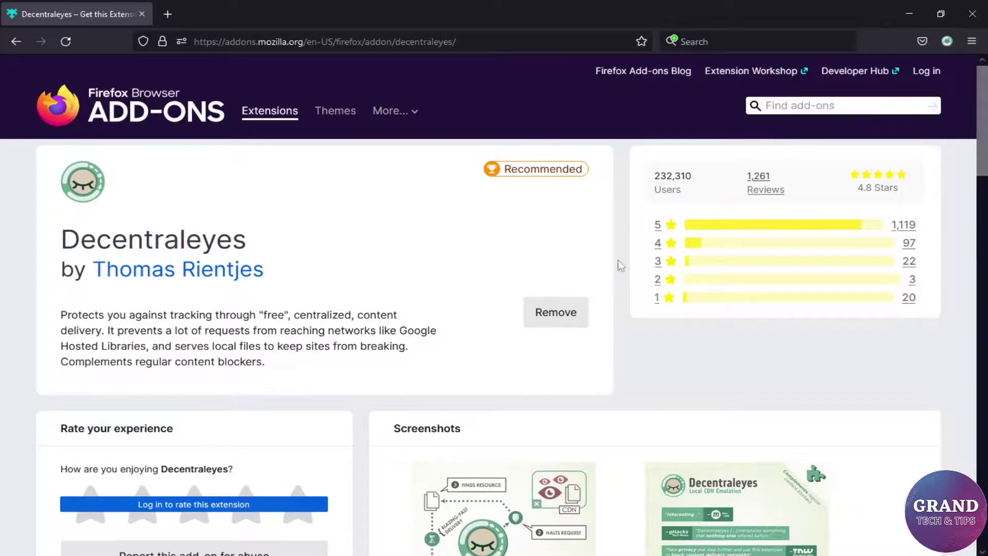
# Step: Turn on Decentraleyes's 'Block requests for missing resources' option
pyautogui.click(947, 41)
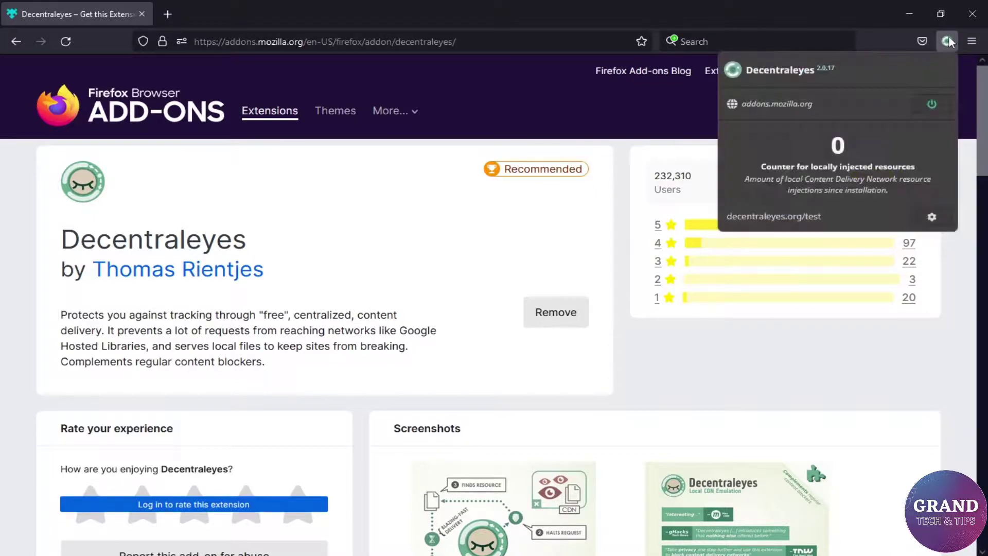
pyautogui.click(932, 216)
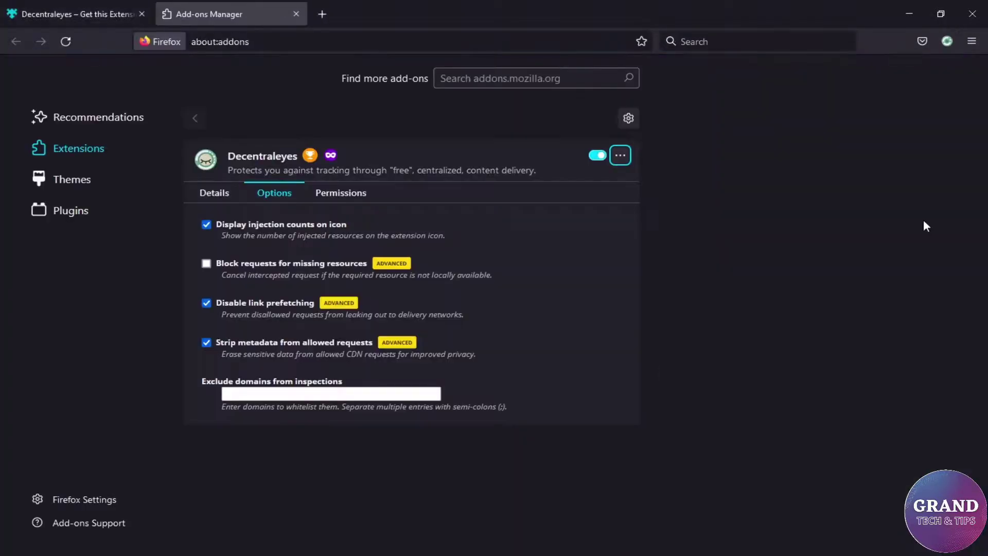
pyautogui.click(206, 264)
# Step: Search 'finger print spoo', install Fingerprint Spoofing, and allow it in private windows
pyautogui.click(122, 15)
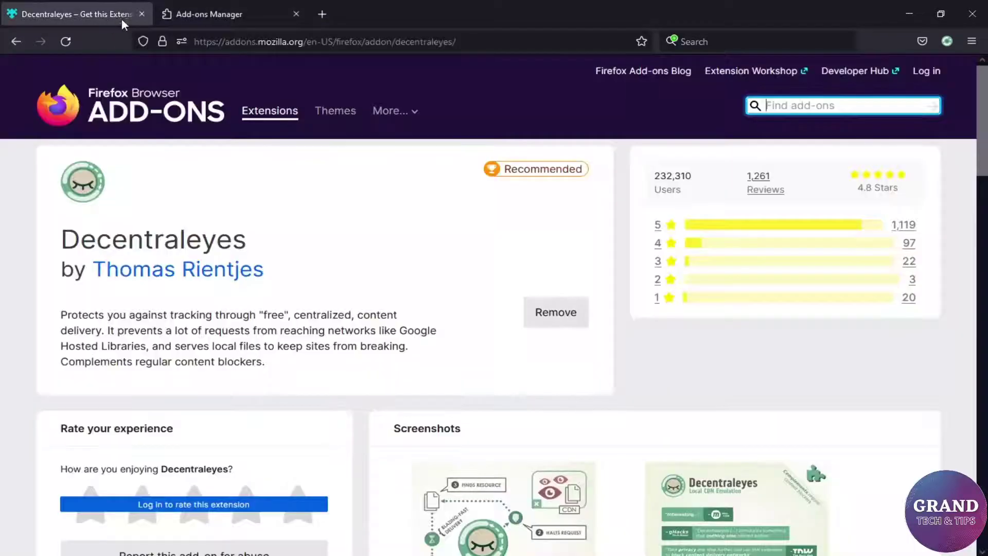
pyautogui.click(841, 106)
pyautogui.write('fi')
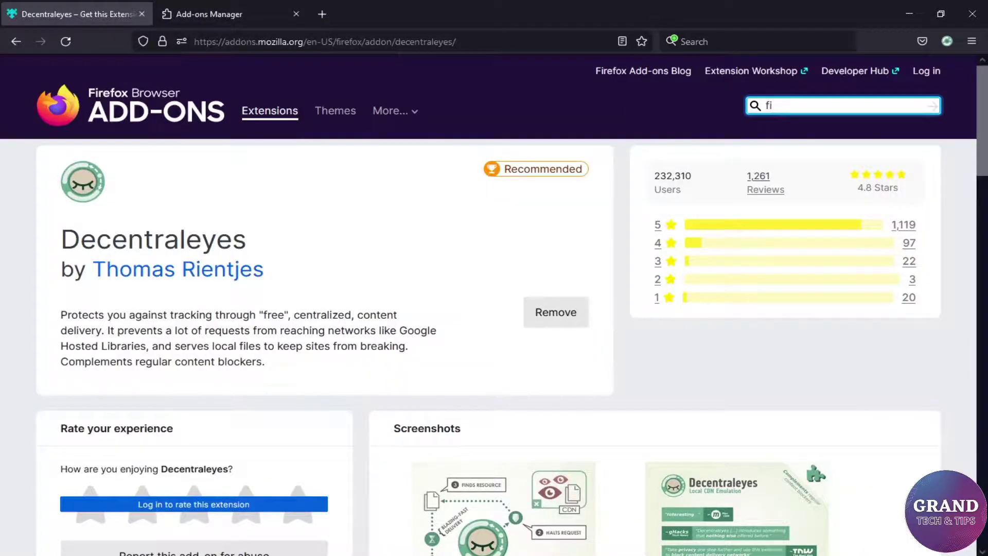
pyautogui.write('nger print spoo')
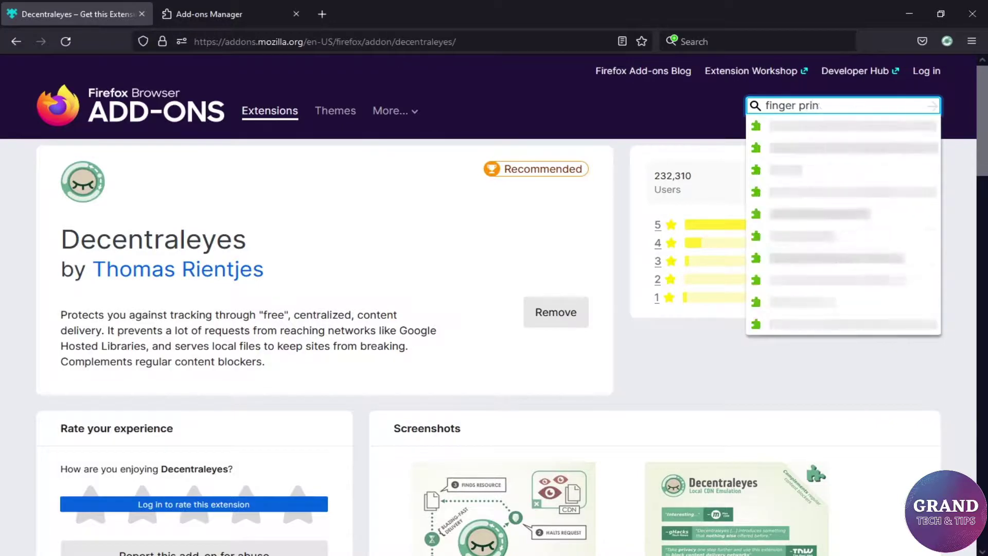
pyautogui.click(851, 128)
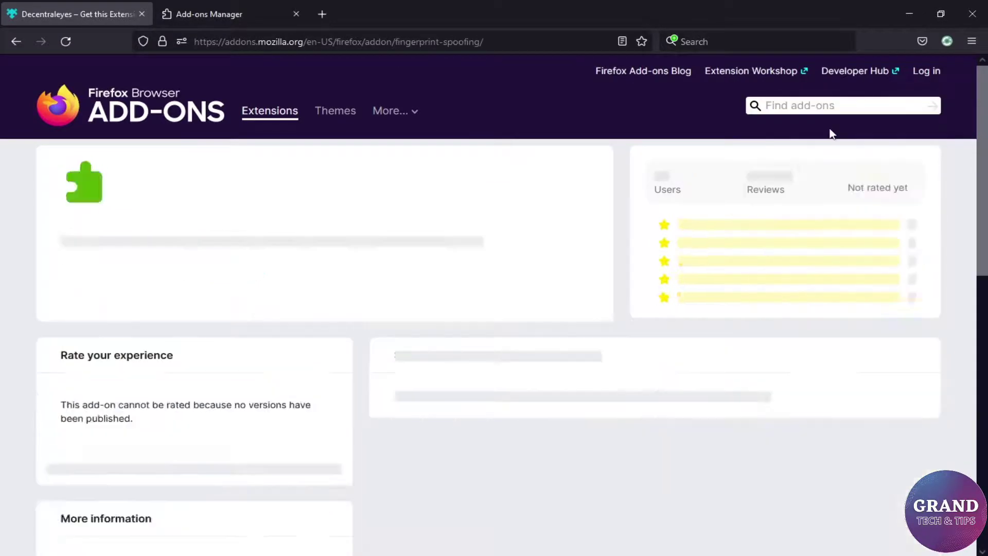
pyautogui.click(543, 367)
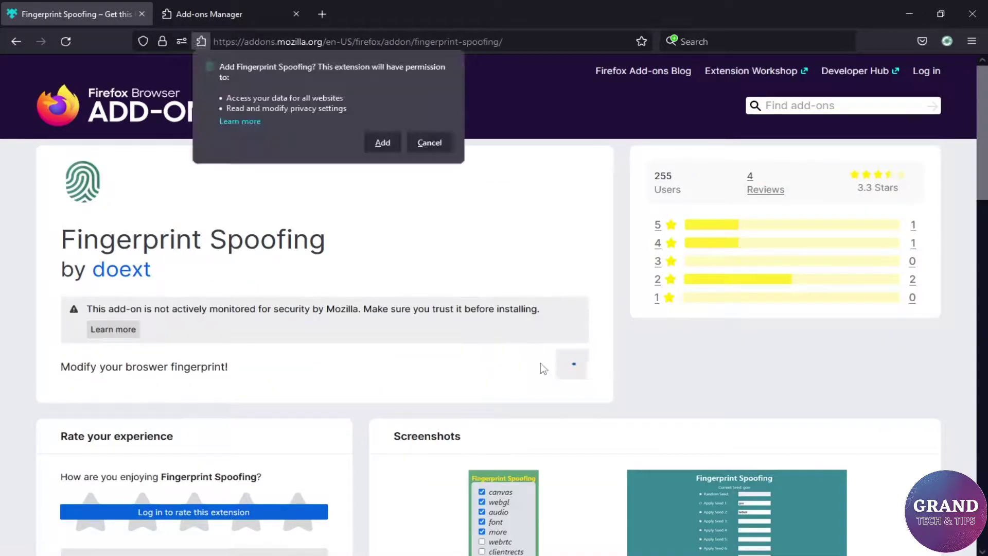
pyautogui.click(385, 144)
pyautogui.click(742, 110)
pyautogui.click(951, 137)
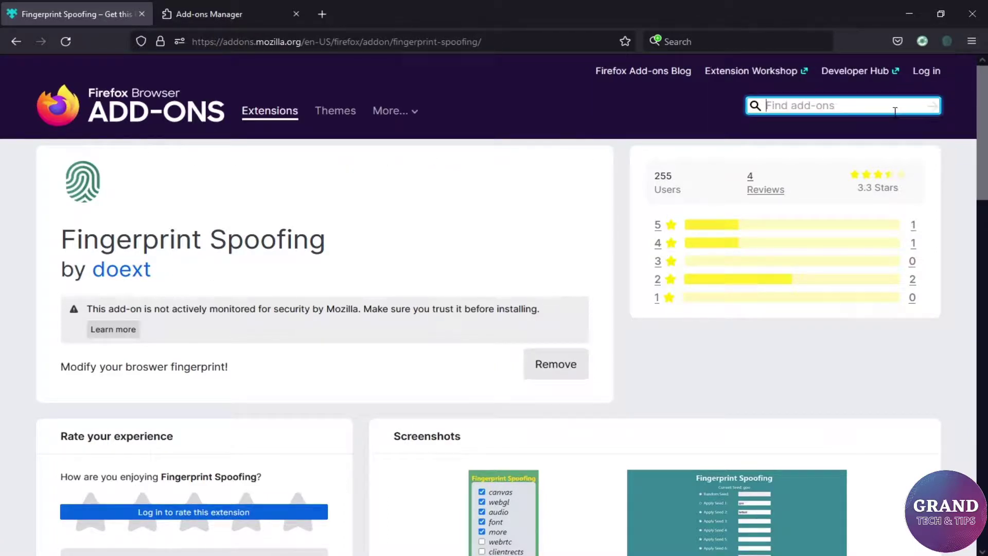
# Step: Search 'u blocker' and install the uBlock Origin add-on
pyautogui.write('u blocker')
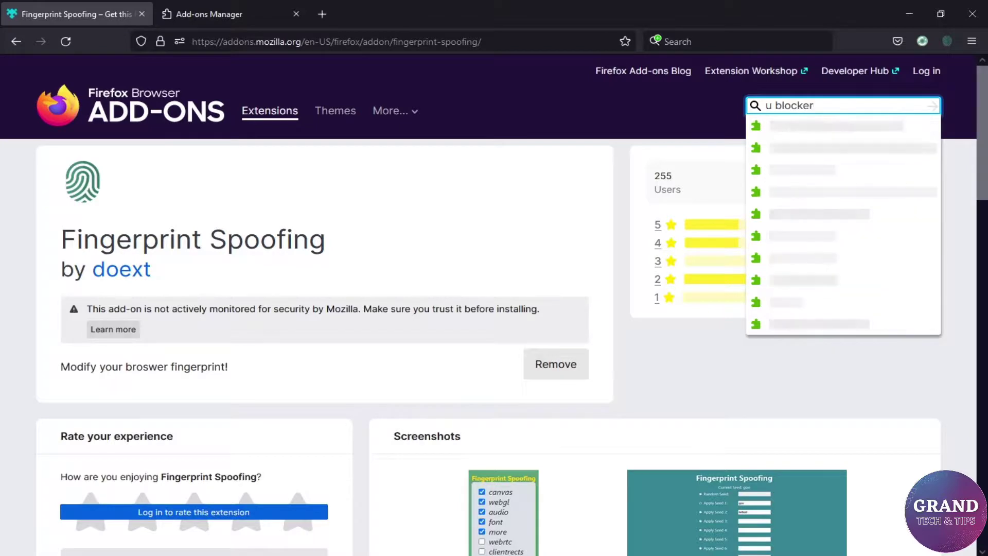
pyautogui.click(821, 128)
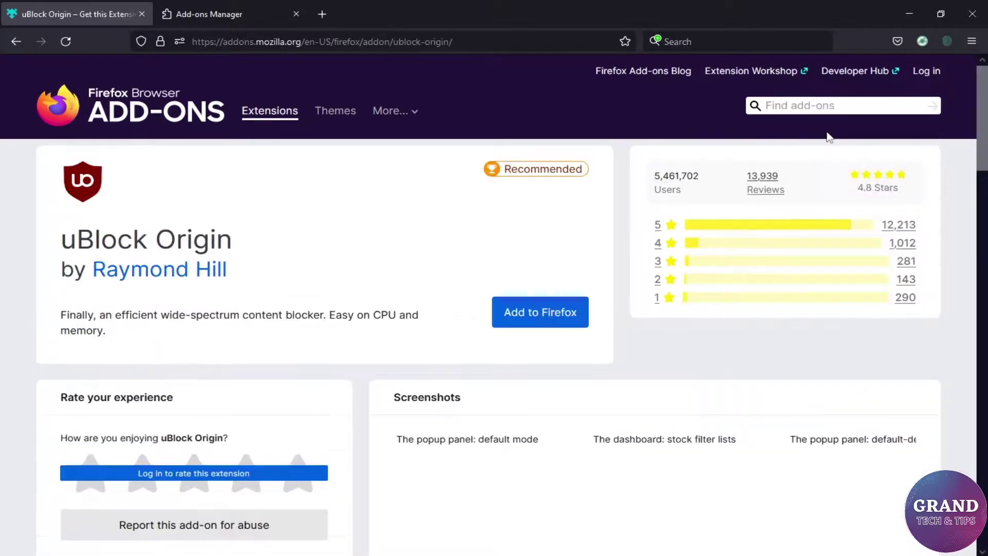
pyautogui.click(575, 318)
pyautogui.click(379, 154)
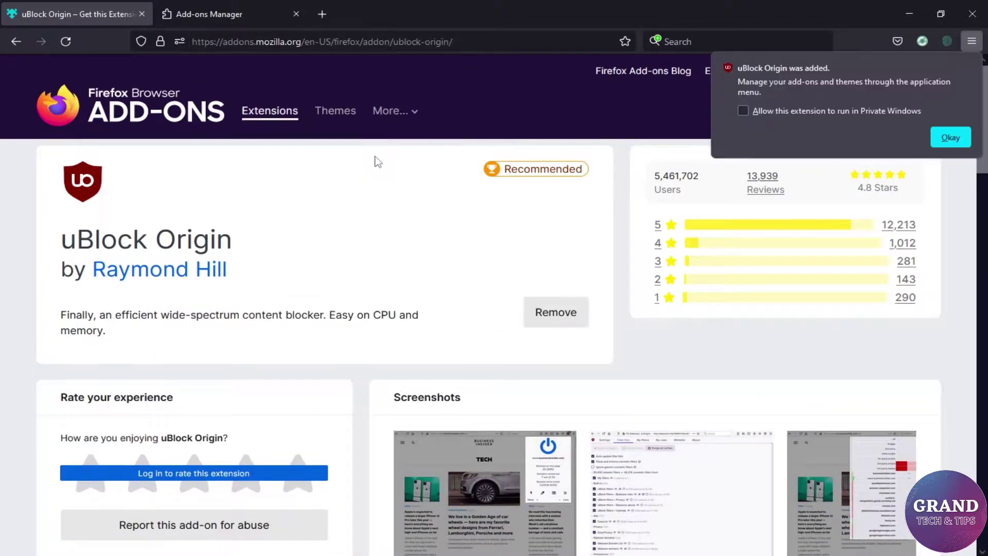
pyautogui.click(951, 137)
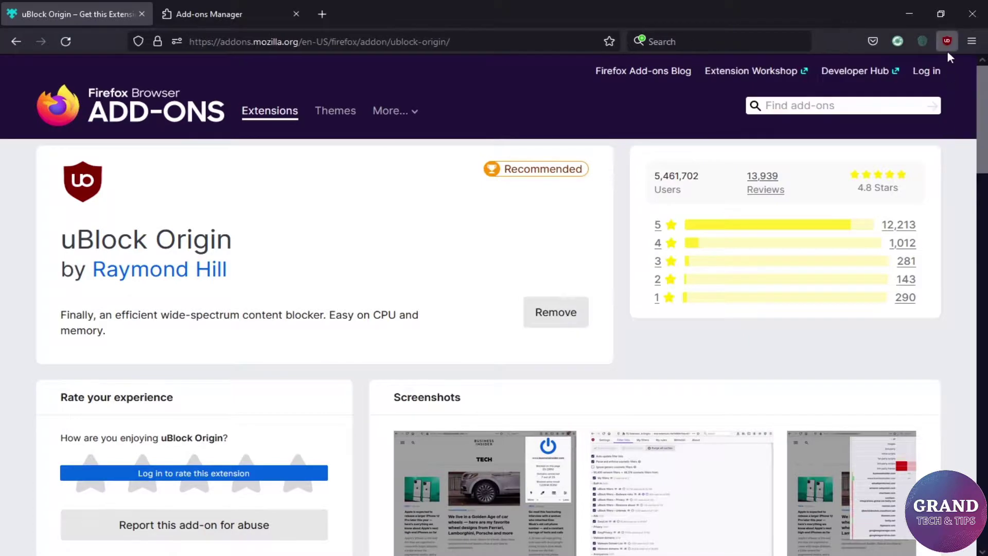
# Step: Open the uBlock Origin dashboard and scroll through its Settings
pyautogui.click(947, 49)
pyautogui.click(941, 263)
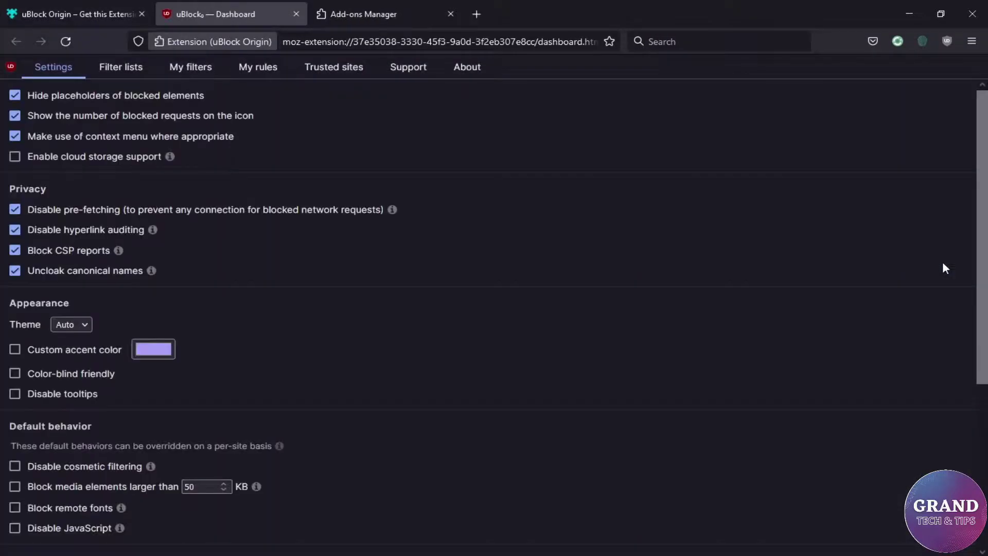
pyautogui.scroll(-5, 160, 403)
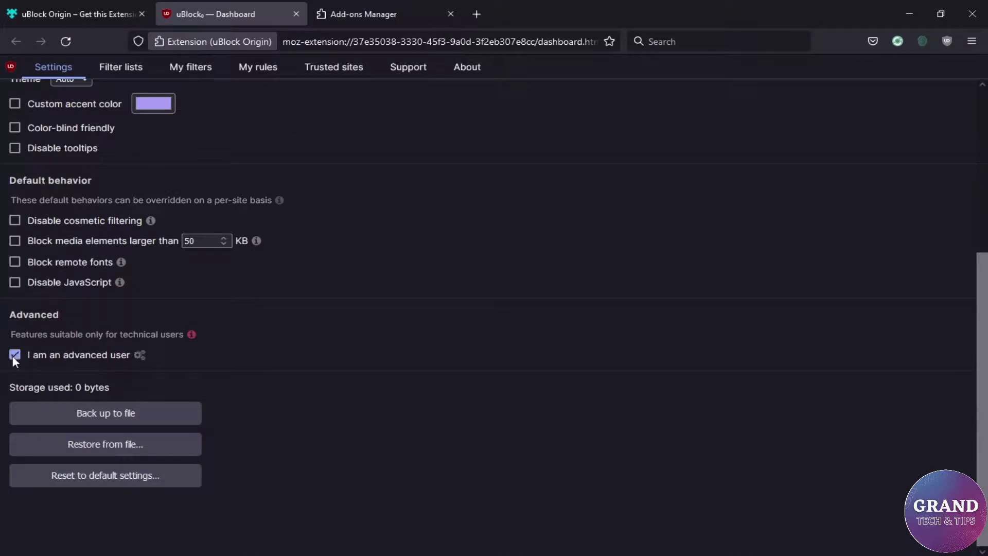
# Step: Close the dashboard and Add-ons Manager tabs, then enable Fingerprint Spoofing's clientrects, timezone, random and logs options
pyautogui.click(295, 14)
pyautogui.click(294, 14)
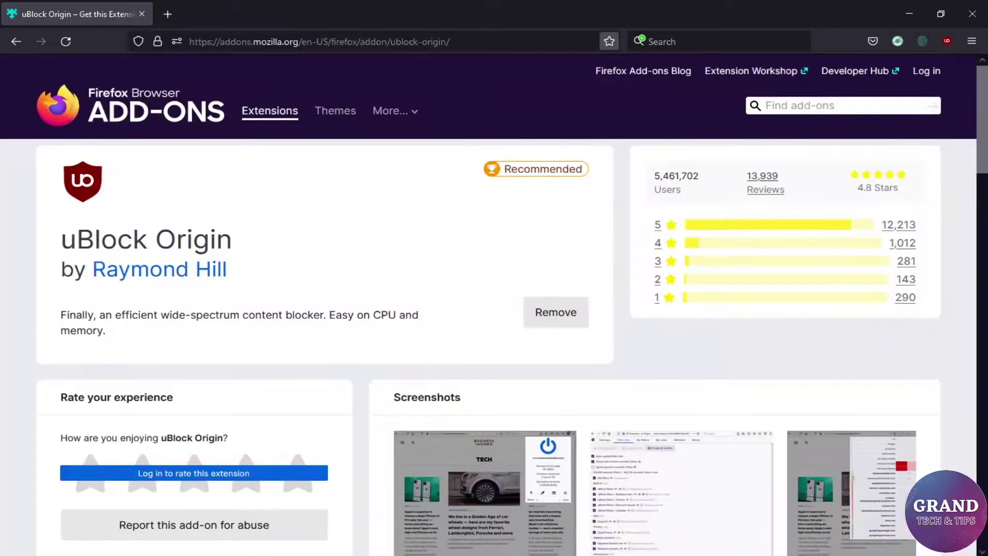
pyautogui.click(923, 42)
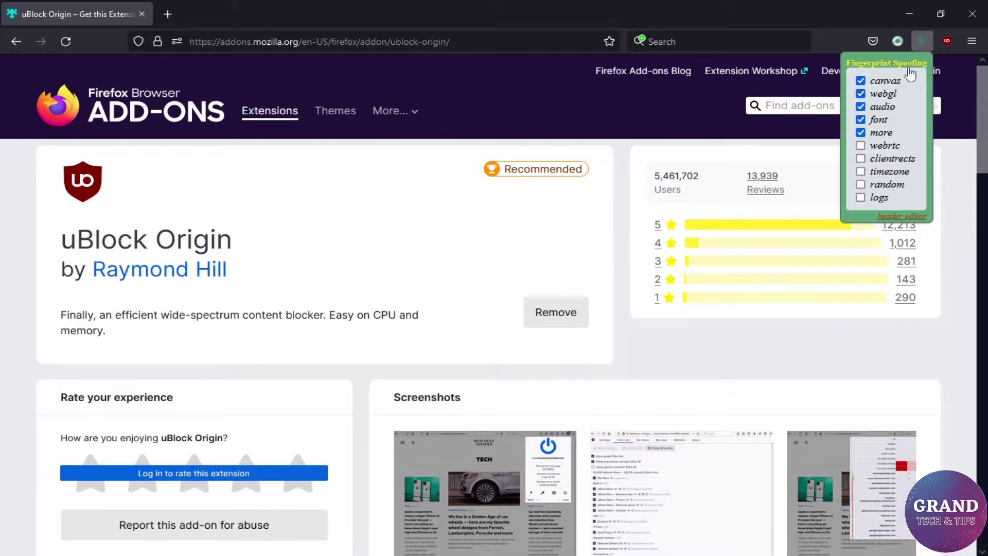
pyautogui.click(860, 158)
pyautogui.click(860, 171)
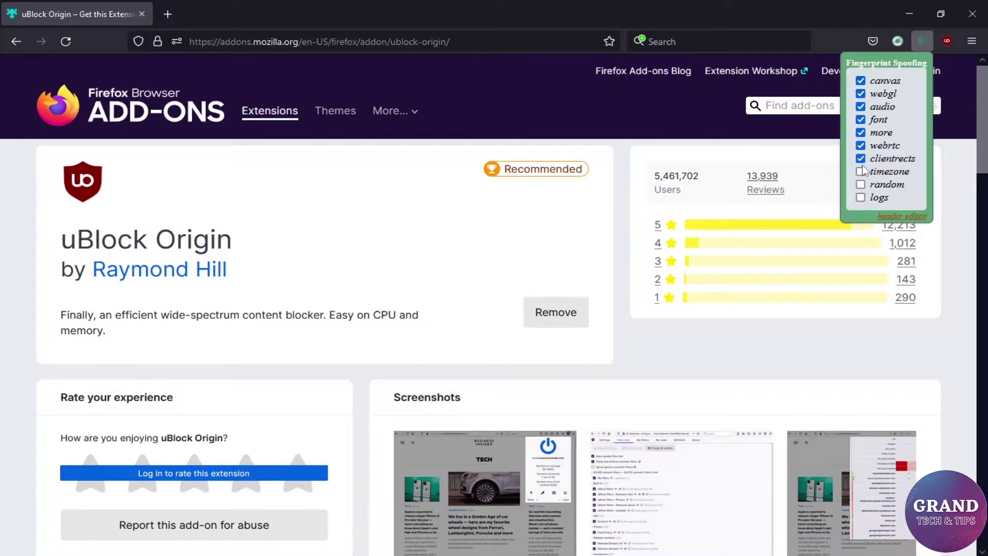
pyautogui.click(860, 185)
pyautogui.click(860, 197)
# Step: Search 'webrtc' and install the WebRTC Control add-on
pyautogui.click(795, 105)
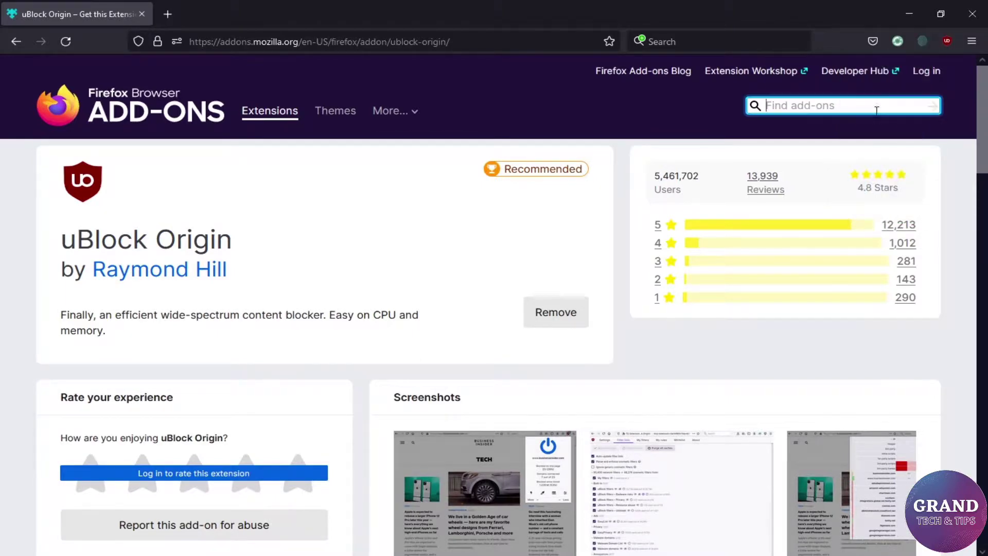
pyautogui.write('web')
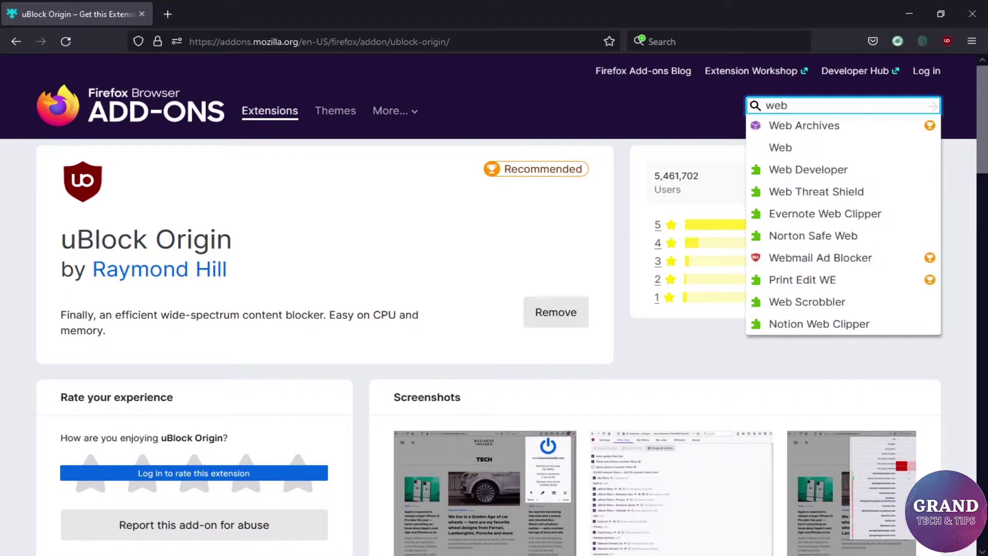
pyautogui.write('rtc')
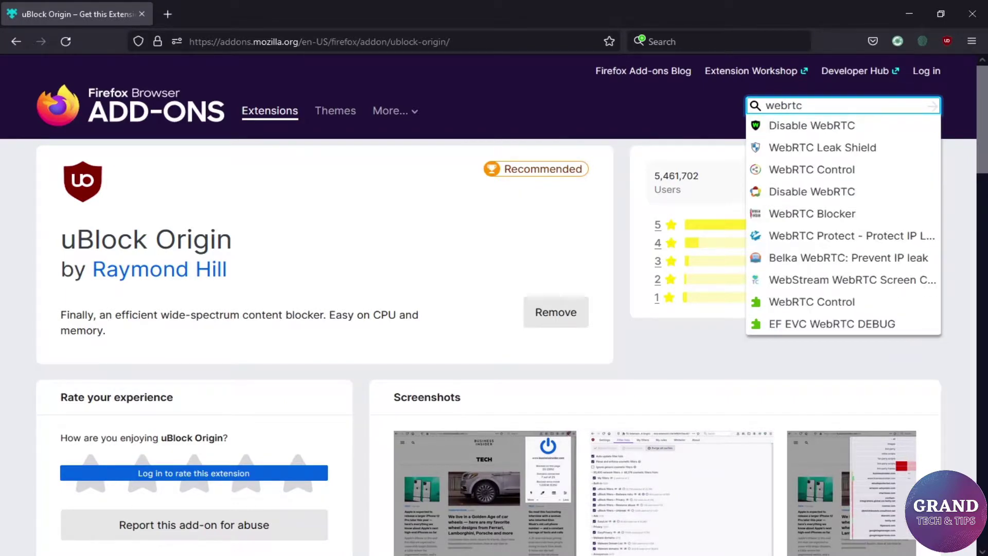
pyautogui.click(820, 177)
pyautogui.click(541, 361)
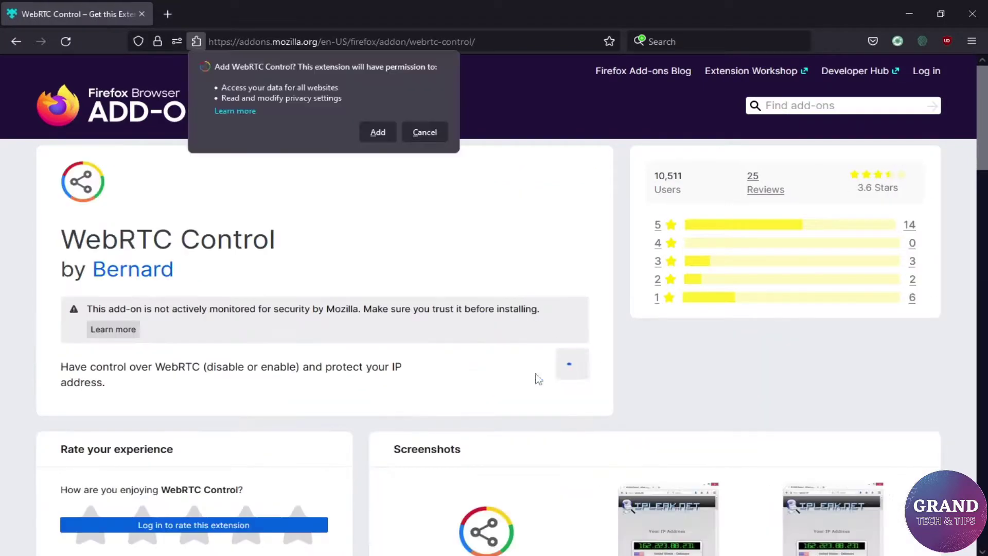
pyautogui.click(377, 133)
pyautogui.click(950, 138)
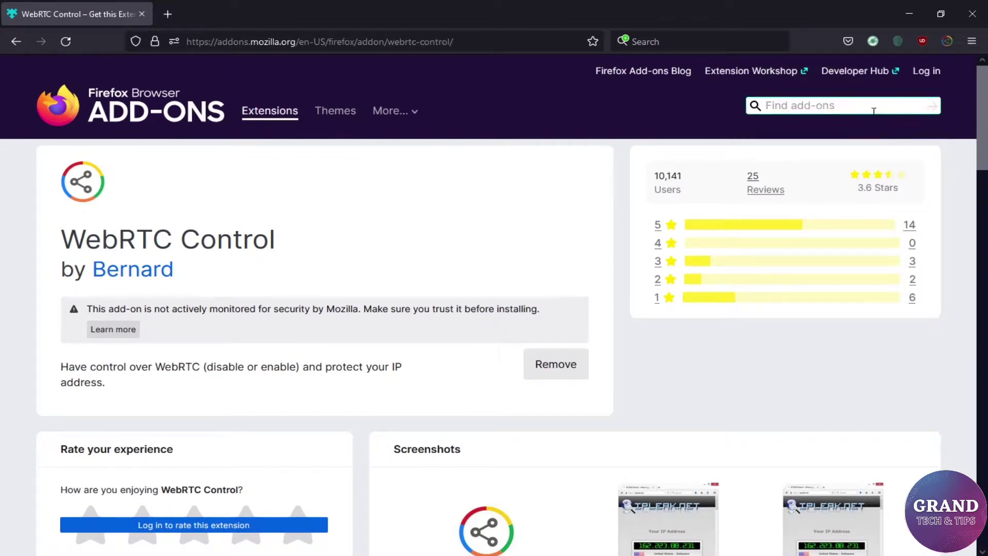
# Step: Search 'https' and install HTTPS Everywhere, allowing it in private windows
pyautogui.click(841, 106)
pyautogui.write('https')
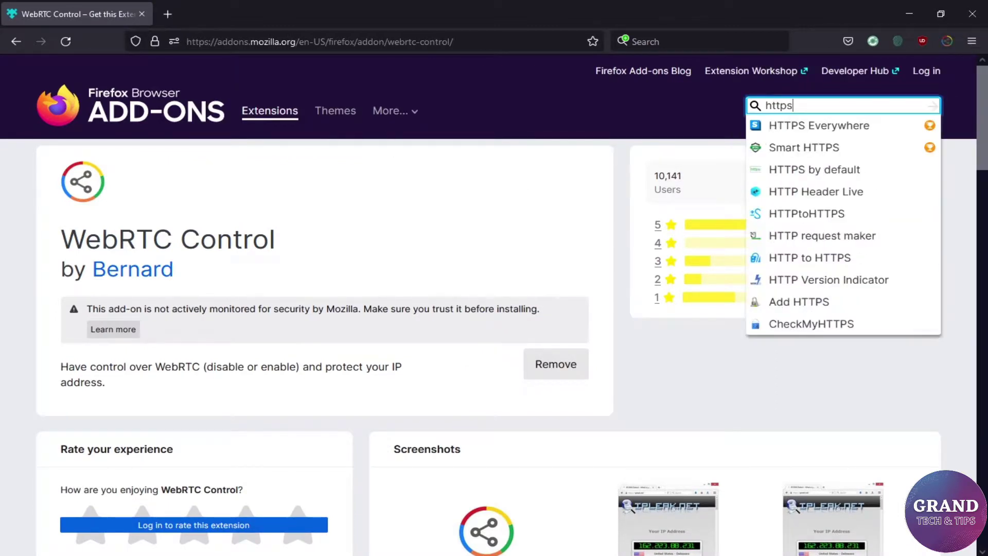
pyautogui.click(823, 129)
pyautogui.click(538, 315)
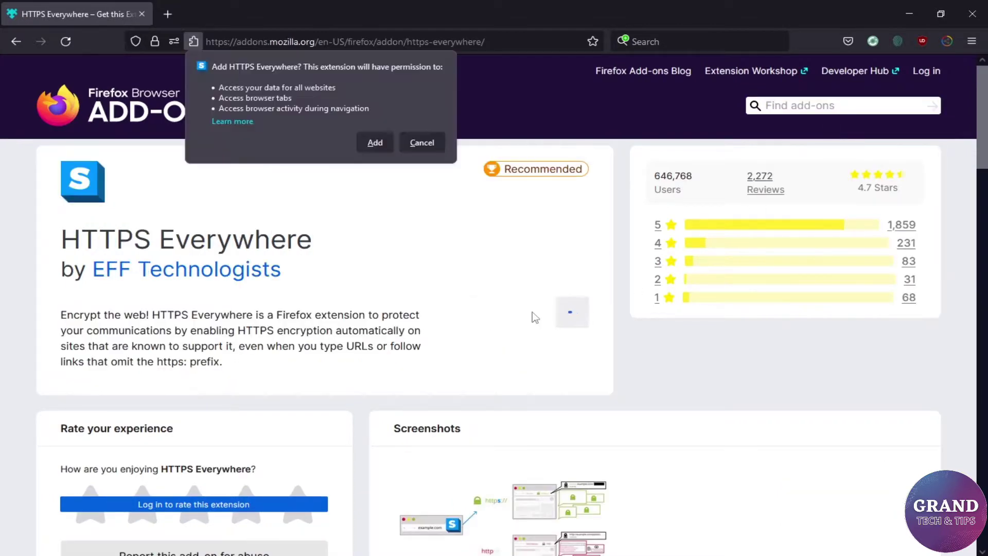
pyautogui.click(375, 143)
pyautogui.click(742, 109)
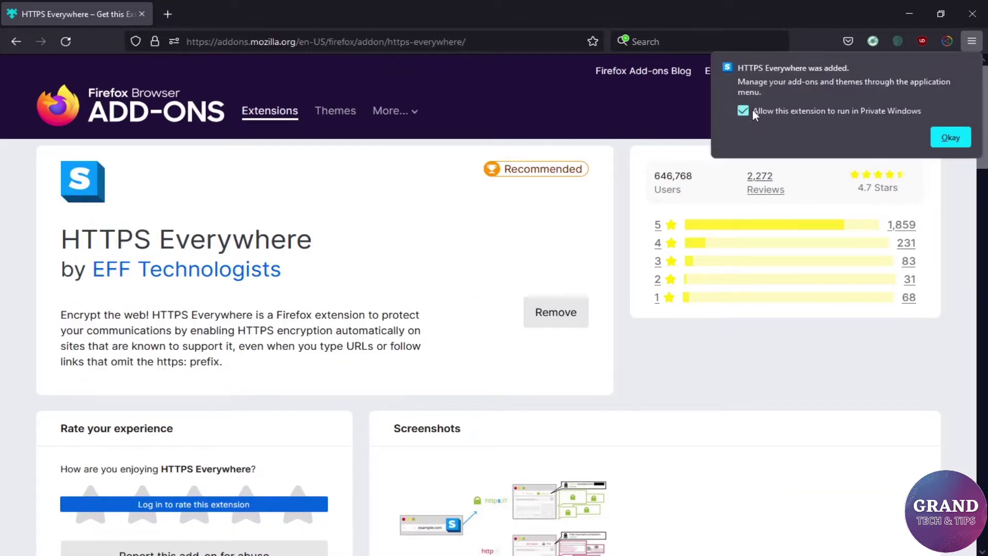
pyautogui.click(944, 137)
# Step: Turn on 'Encrypt All Sites Eligible' in the HTTPS Everywhere panel
pyautogui.click(946, 41)
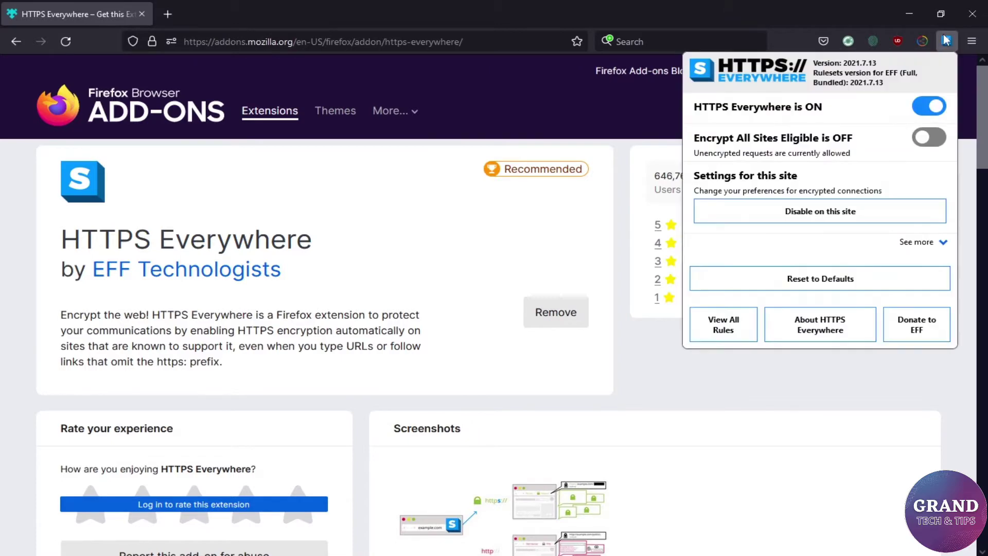
pyautogui.click(929, 138)
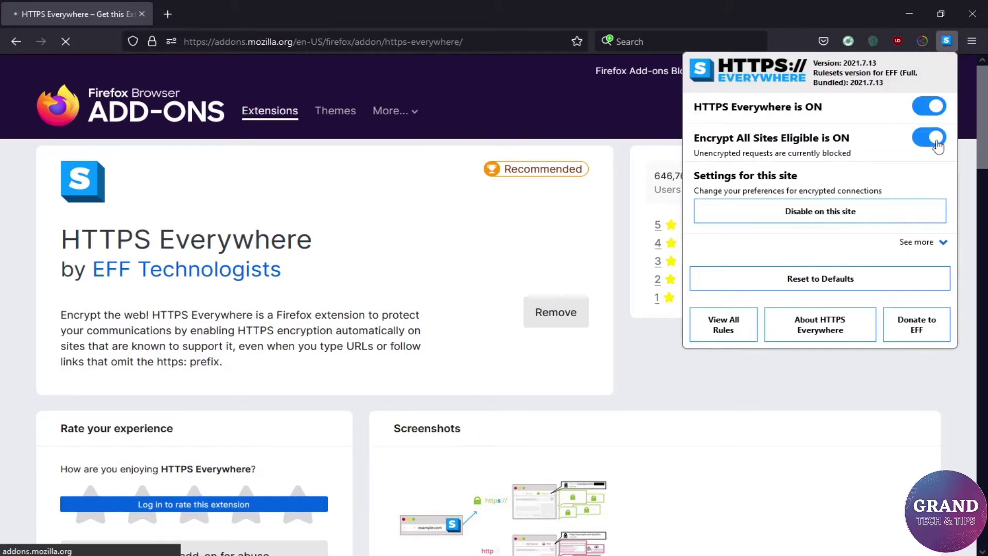
pyautogui.click(890, 397)
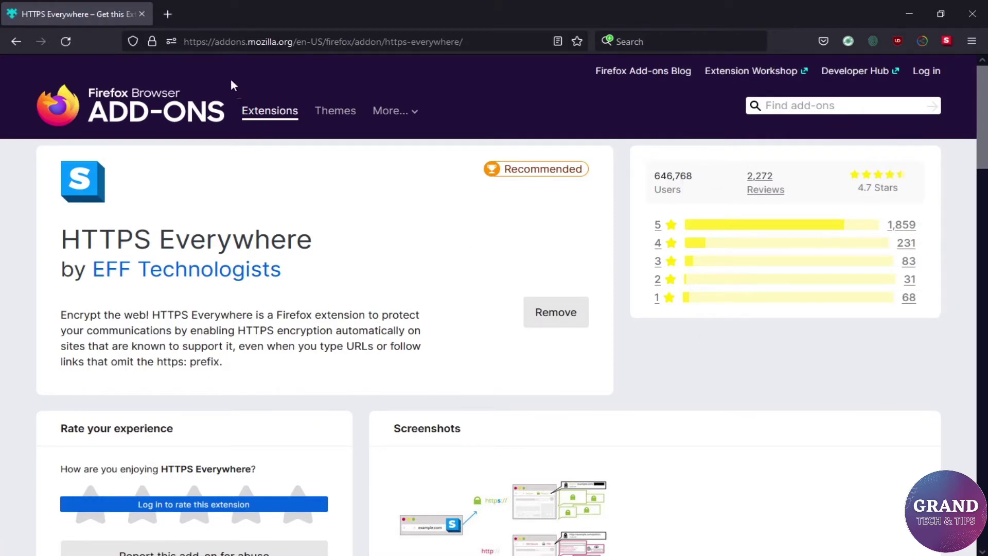